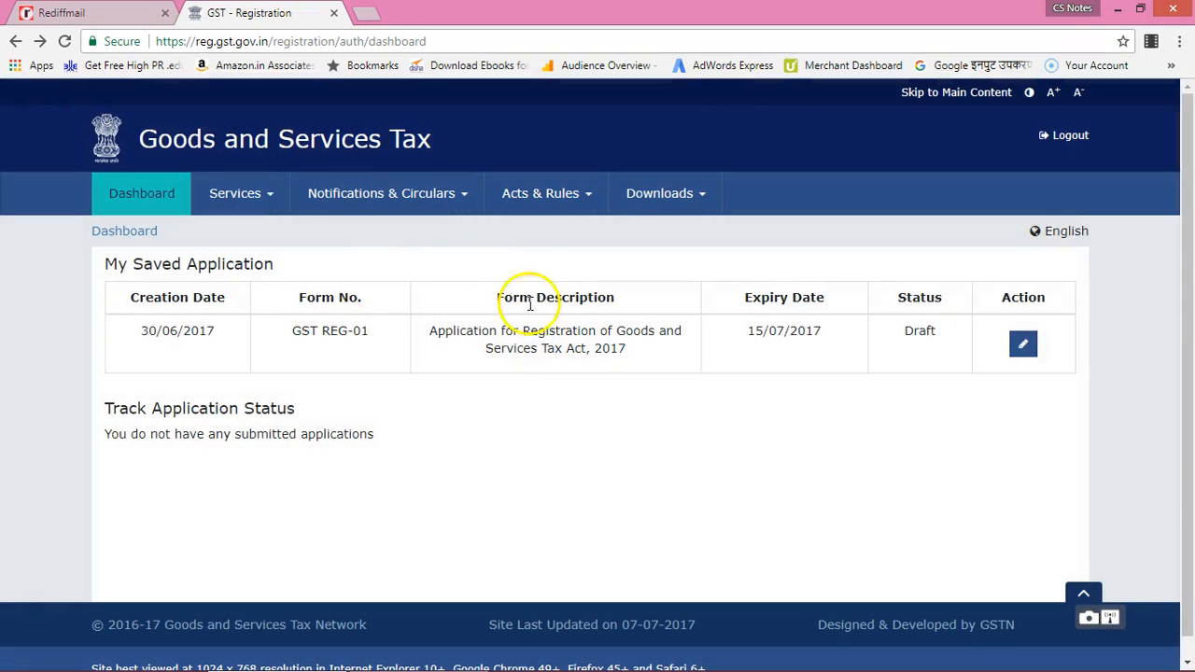
Open the saved GST REG-01 draft for editing and review the legal name and PAN in the business details.
{"action": "left_click", "coordinate": [1025, 347]}
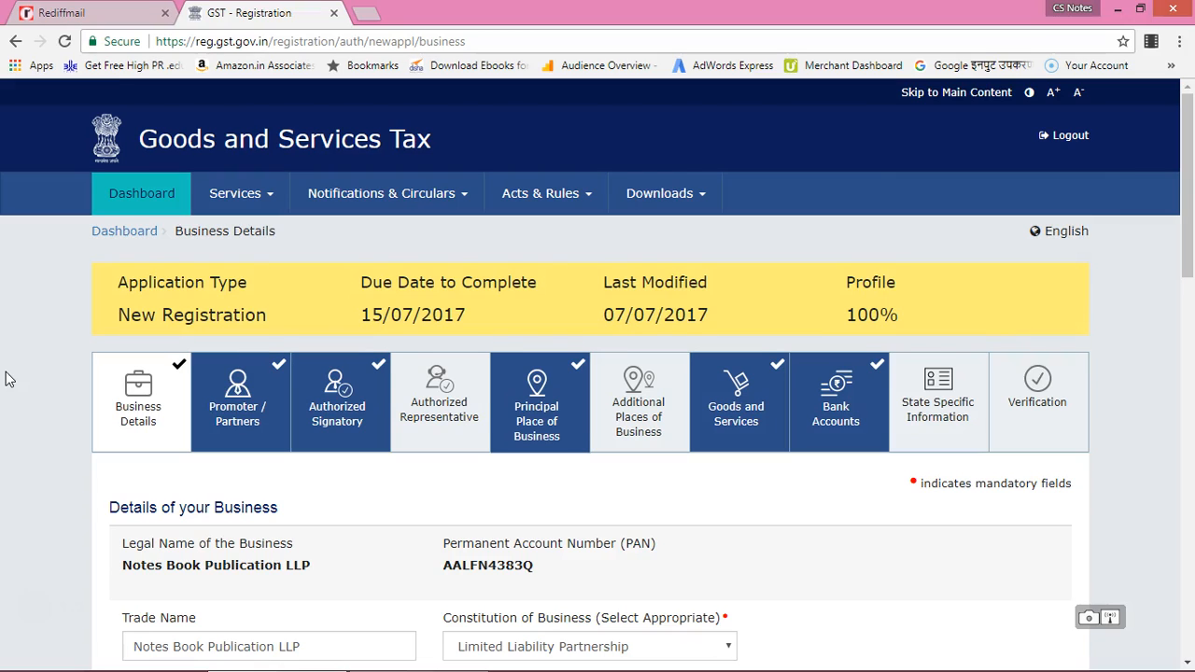
{"action": "scroll", "coordinate": [7, 378], "scroll_direction": "down", "scroll_amount": 3}
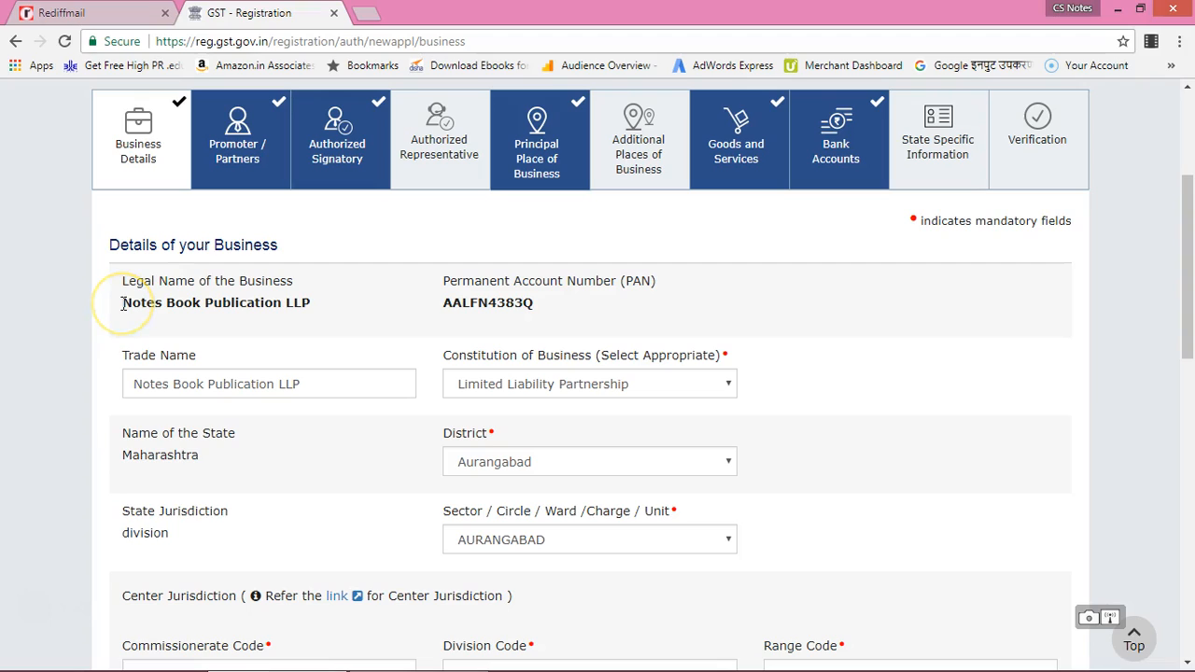
{"action": "left_click_drag", "start_coordinate": [123, 304], "coordinate": [299, 302]}
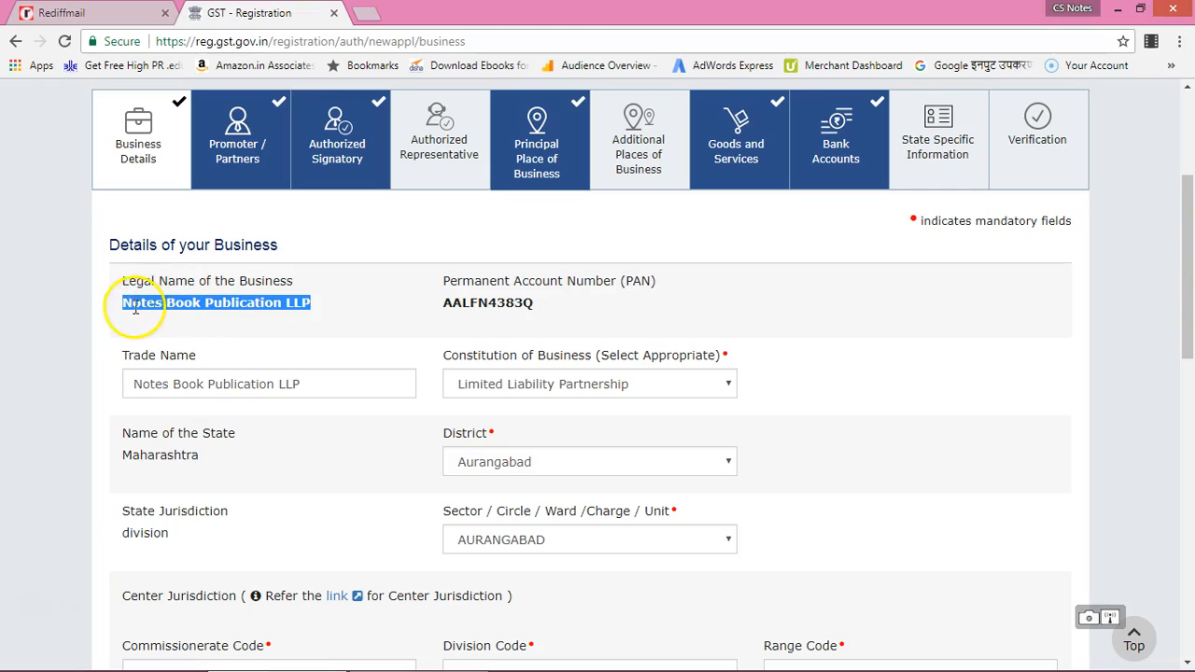
{"action": "left_click", "coordinate": [105, 315]}
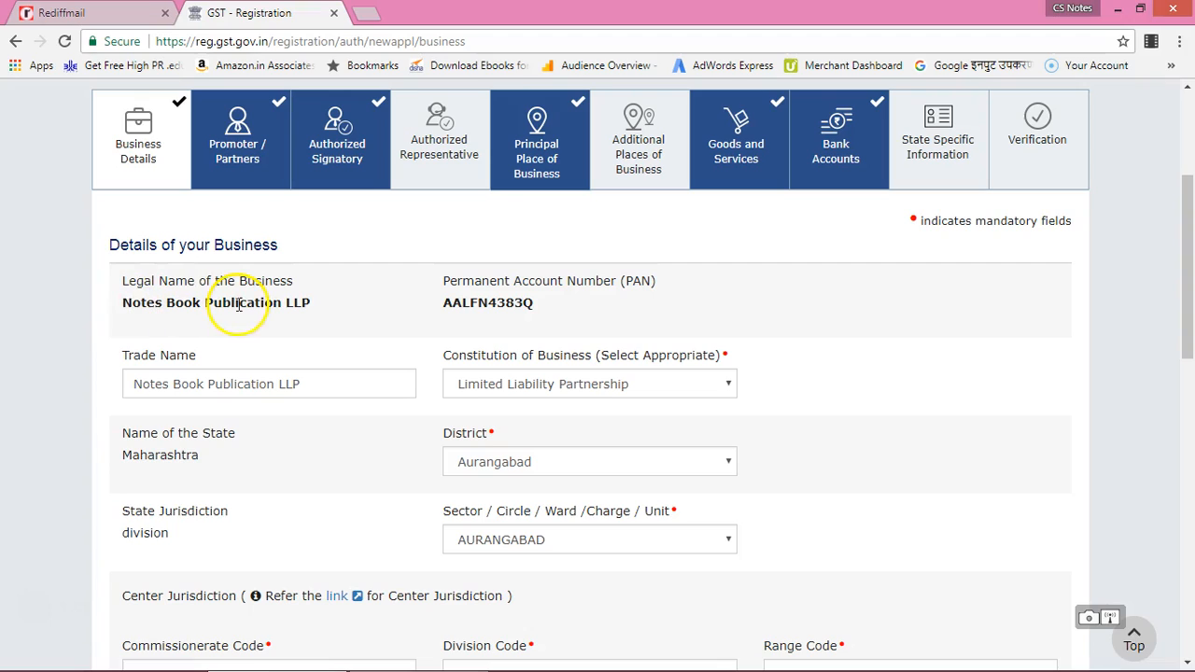
{"action": "left_click_drag", "start_coordinate": [445, 302], "coordinate": [545, 300]}
{"action": "left_click", "coordinate": [546, 308]}
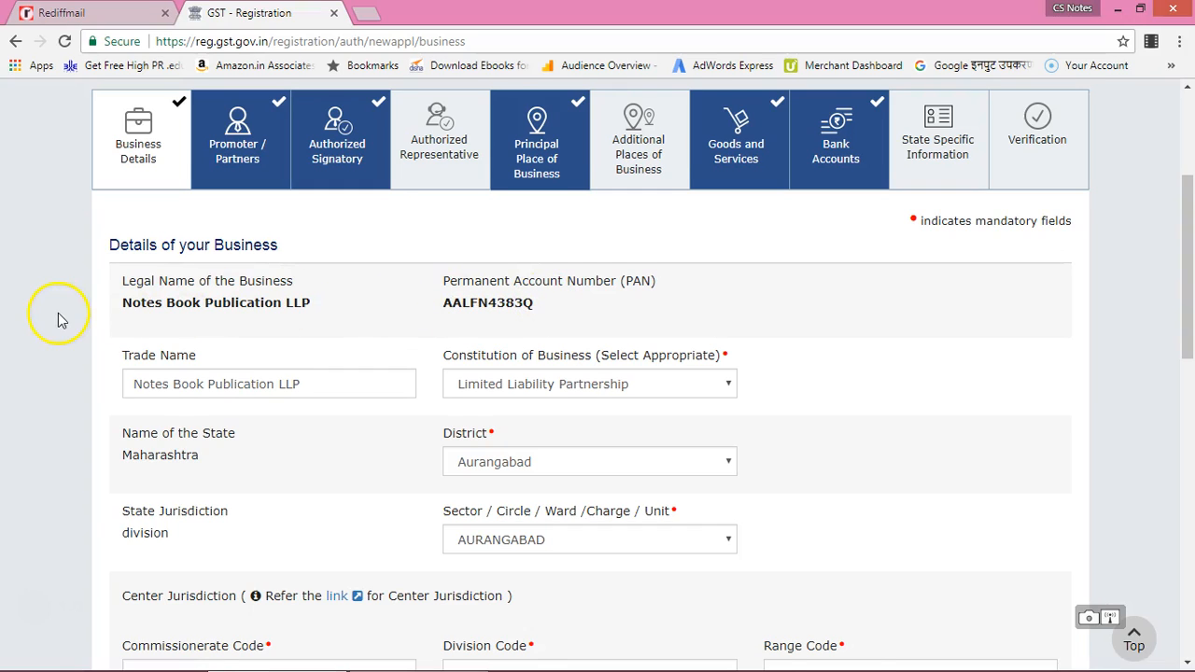
Review the available choices for Constitution of Business and for the Sector / Circle / Ward / Charge / Unit.
{"action": "scroll", "coordinate": [59, 315], "scroll_direction": "down", "scroll_amount": 2}
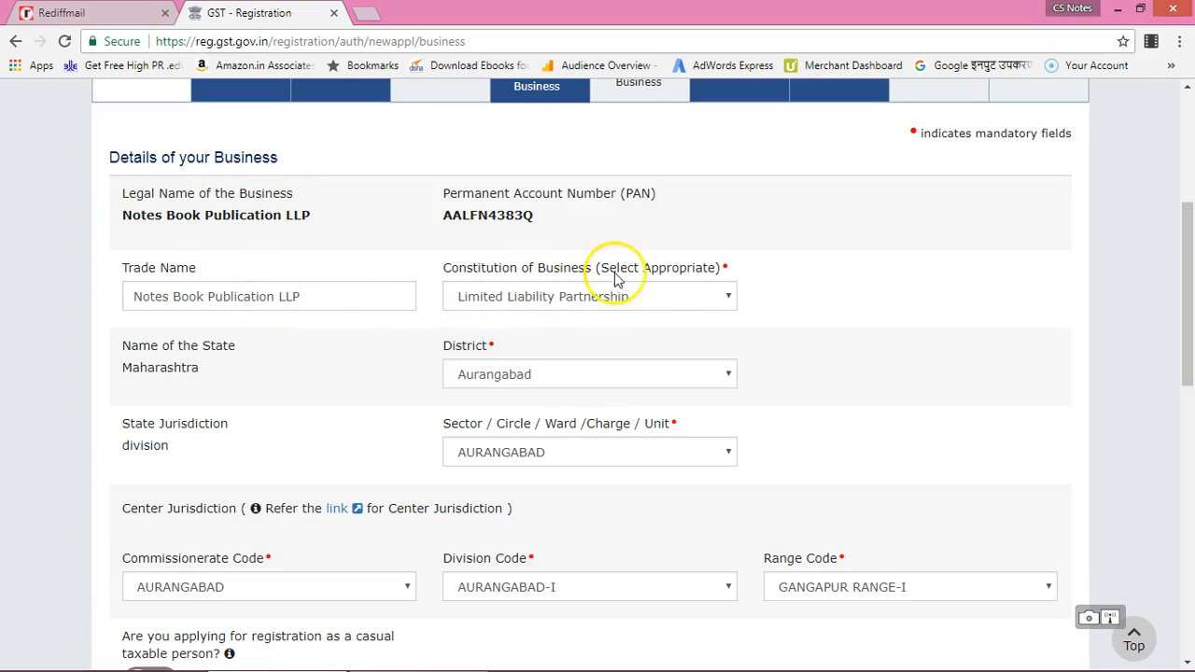
{"action": "left_click", "coordinate": [717, 297]}
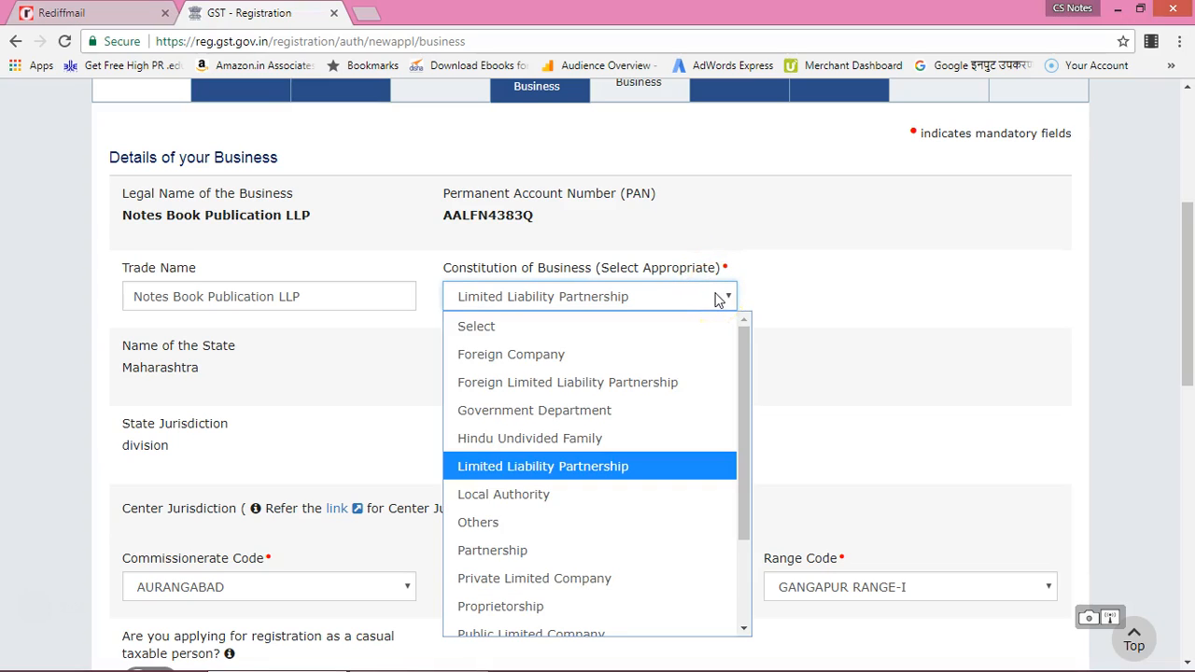
{"action": "scroll", "coordinate": [798, 283], "scroll_direction": "down", "scroll_amount": 2}
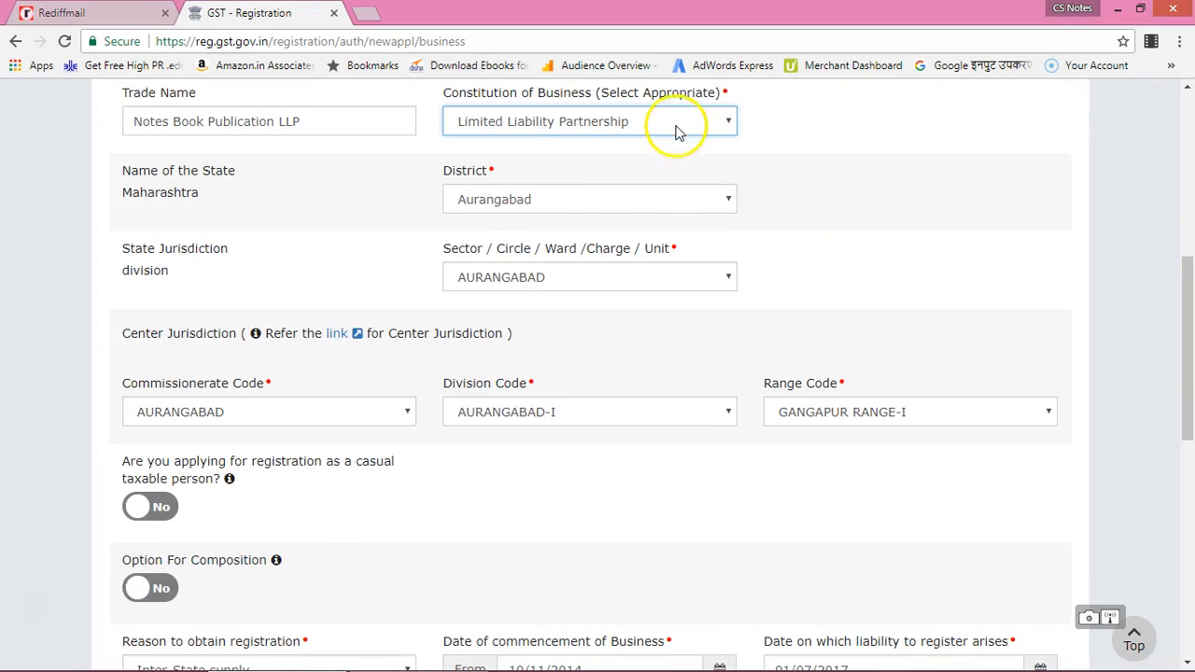
{"action": "left_click", "coordinate": [677, 126]}
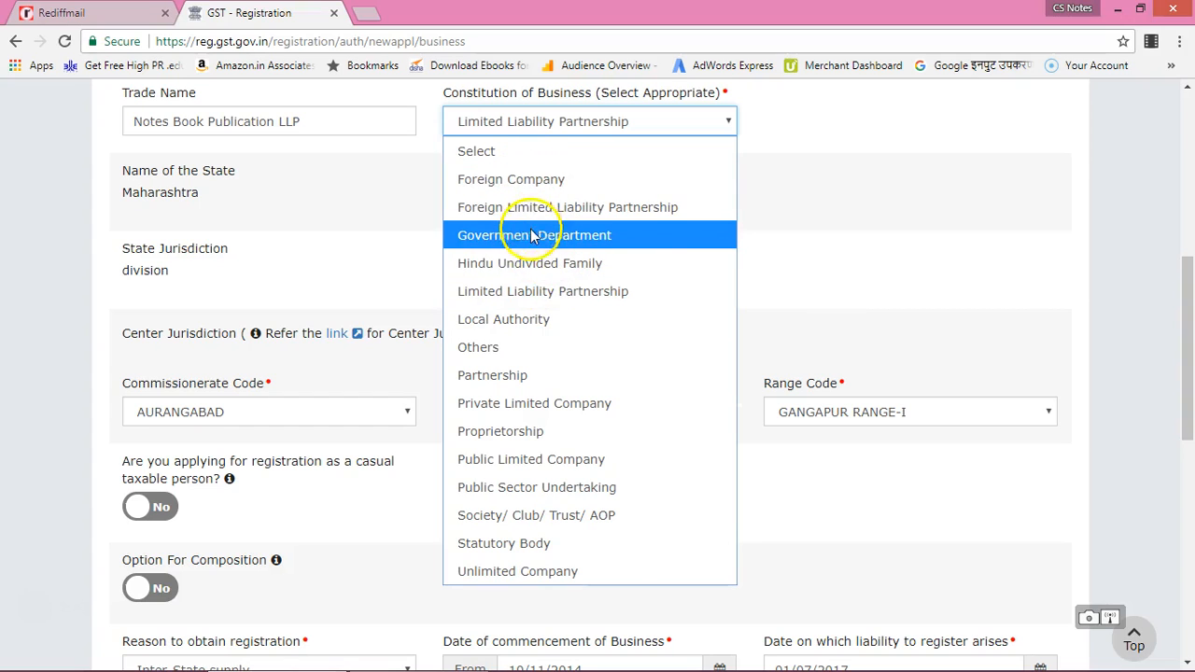
{"action": "left_click", "coordinate": [805, 193]}
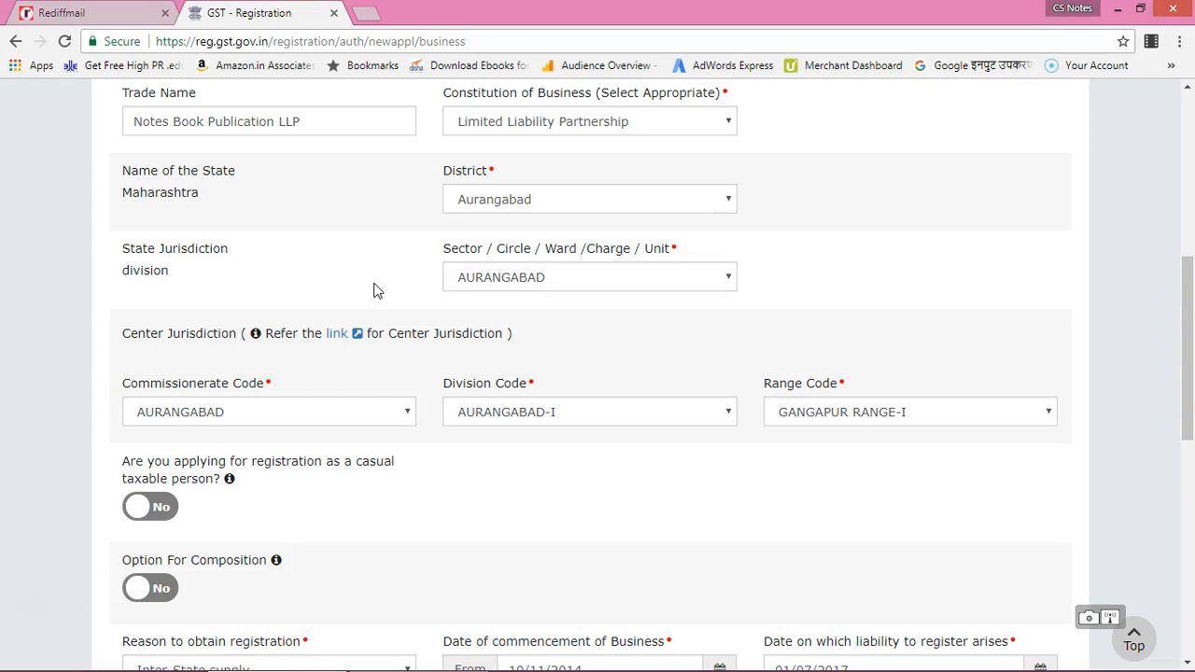
{"action": "left_click", "coordinate": [605, 282]}
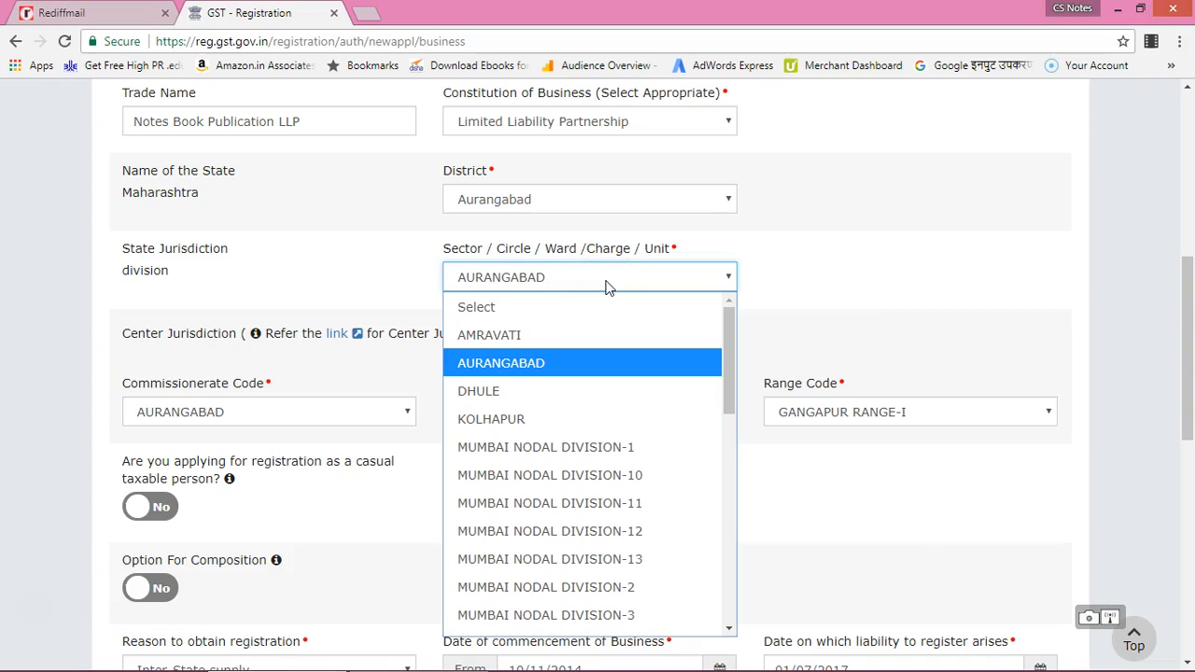
{"action": "left_click", "coordinate": [605, 287]}
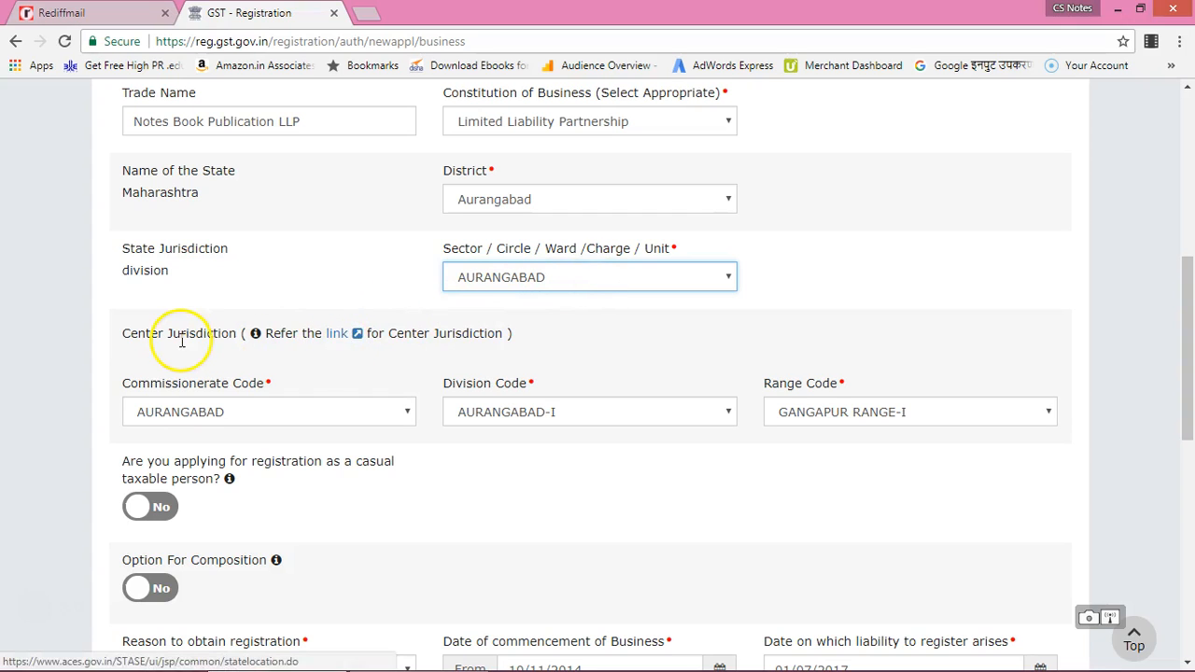
Follow the Center Jurisdiction reference to the external CBEC site and open the commissionerate list for Maharashtra.
{"action": "left_click", "coordinate": [335, 338]}
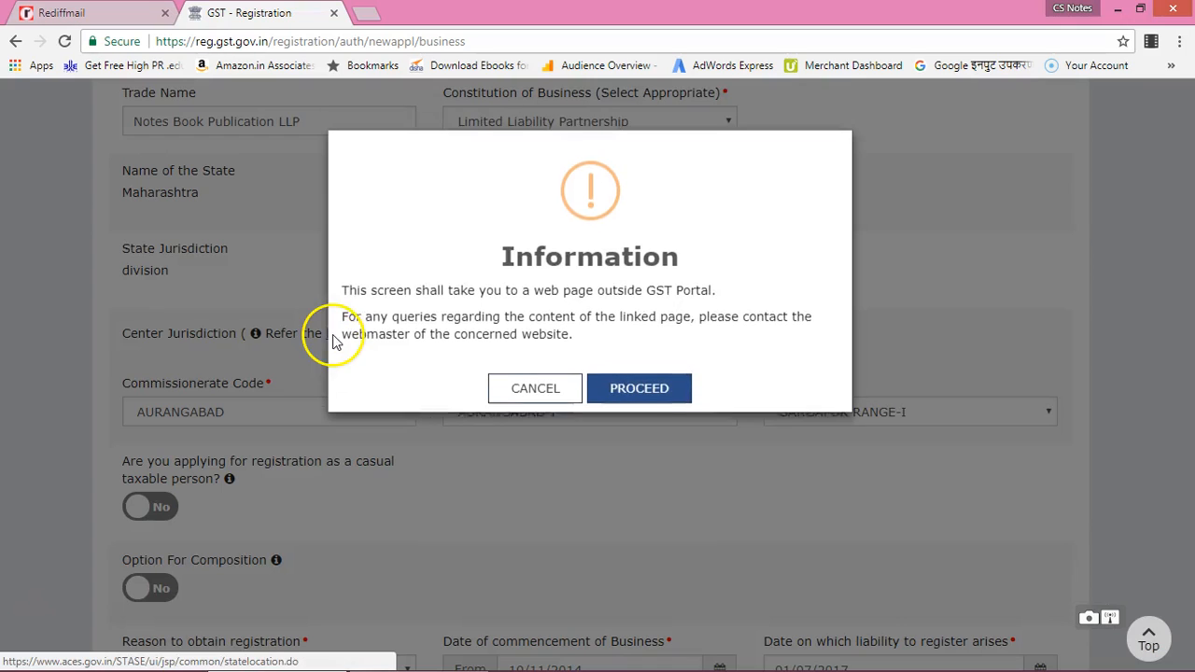
{"action": "left_click", "coordinate": [641, 396]}
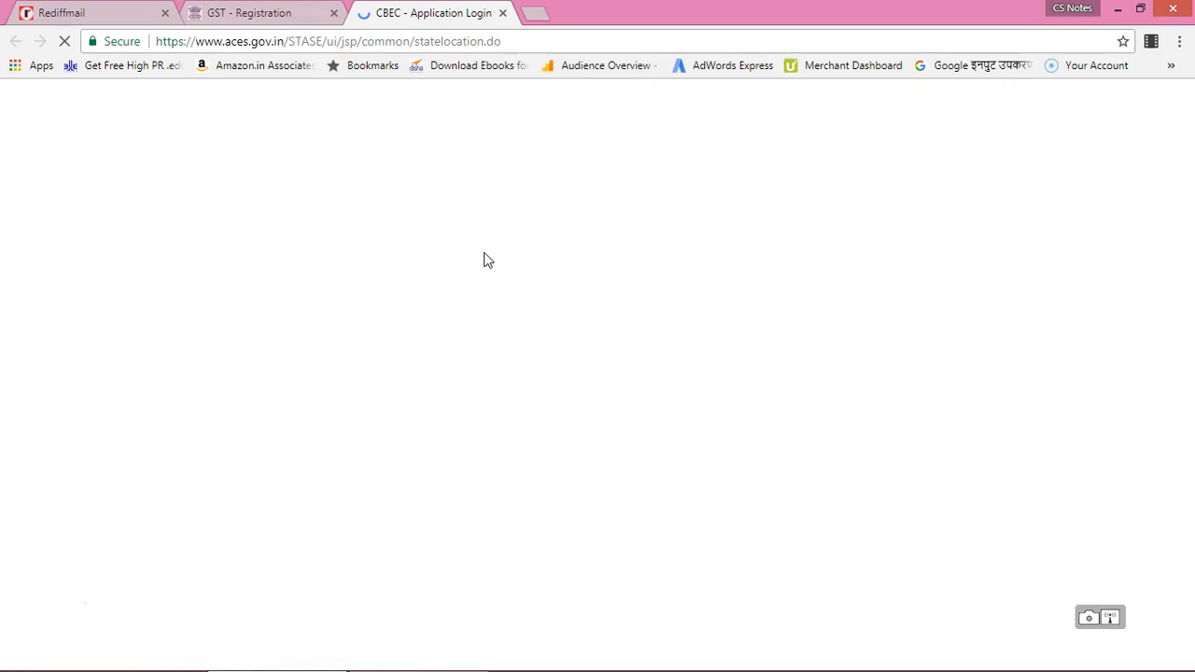
{"action": "scroll", "coordinate": [484, 259], "scroll_direction": "down", "scroll_amount": 2}
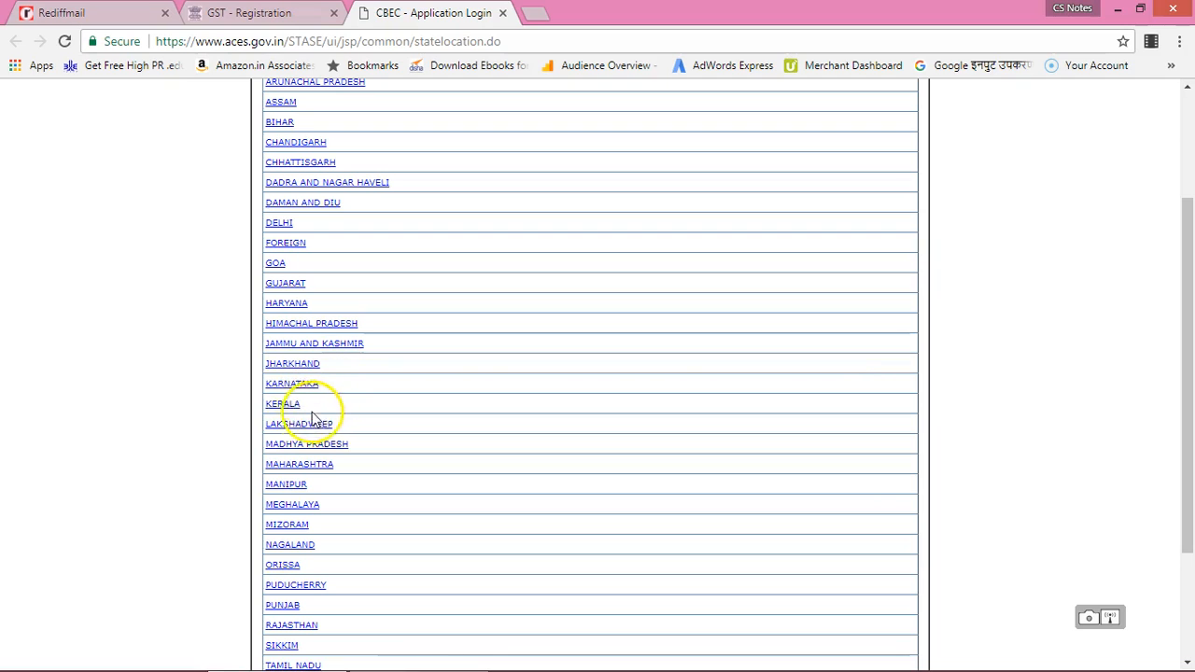
{"action": "left_click", "coordinate": [295, 466]}
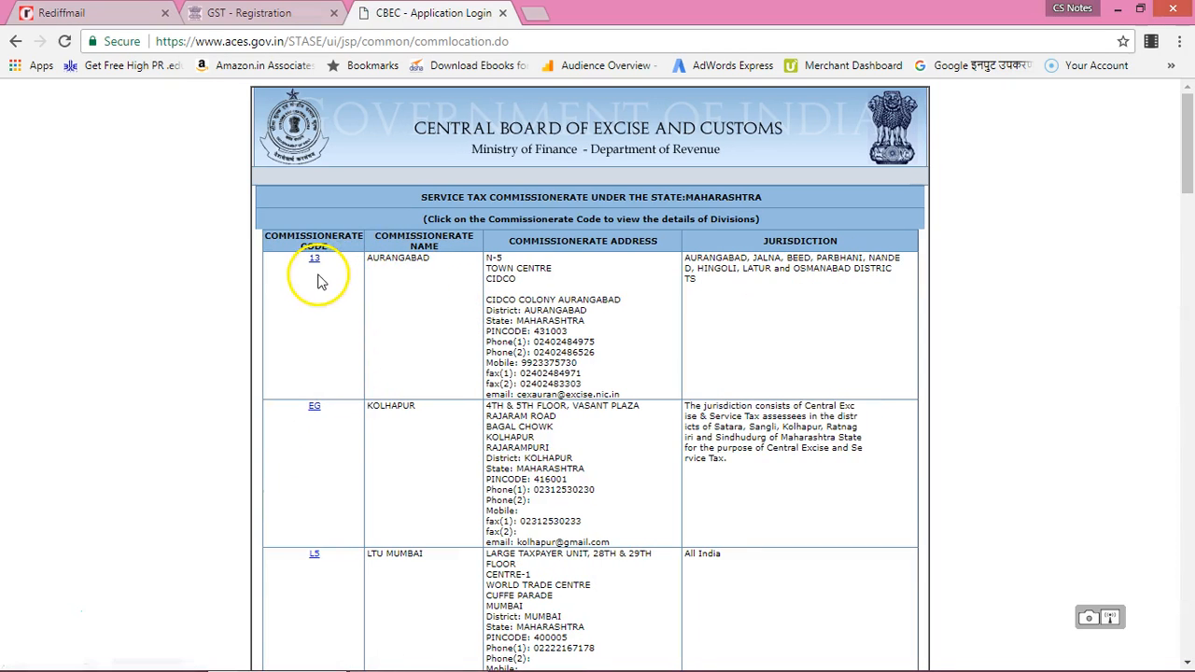
Examine the Maharashtra commissionerates and their jurisdictions, including Kolhapur's districts, and close the CBEC page.
{"action": "scroll", "coordinate": [378, 429], "scroll_direction": "down", "scroll_amount": 2}
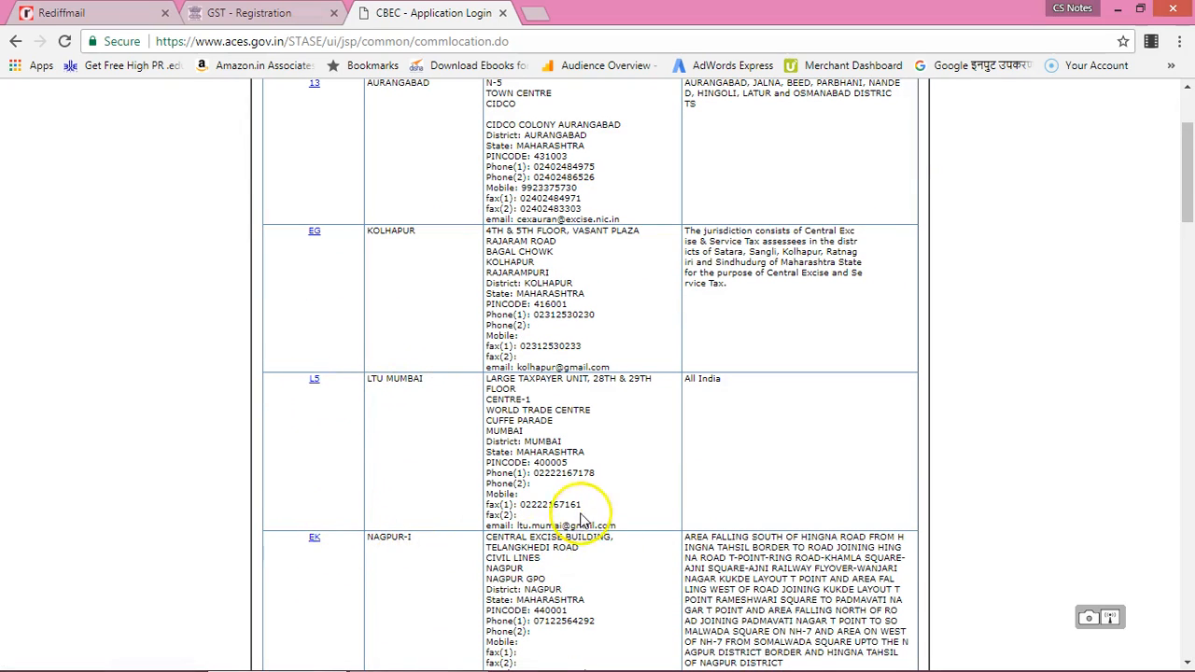
{"action": "scroll", "coordinate": [579, 523], "scroll_direction": "up", "scroll_amount": 2}
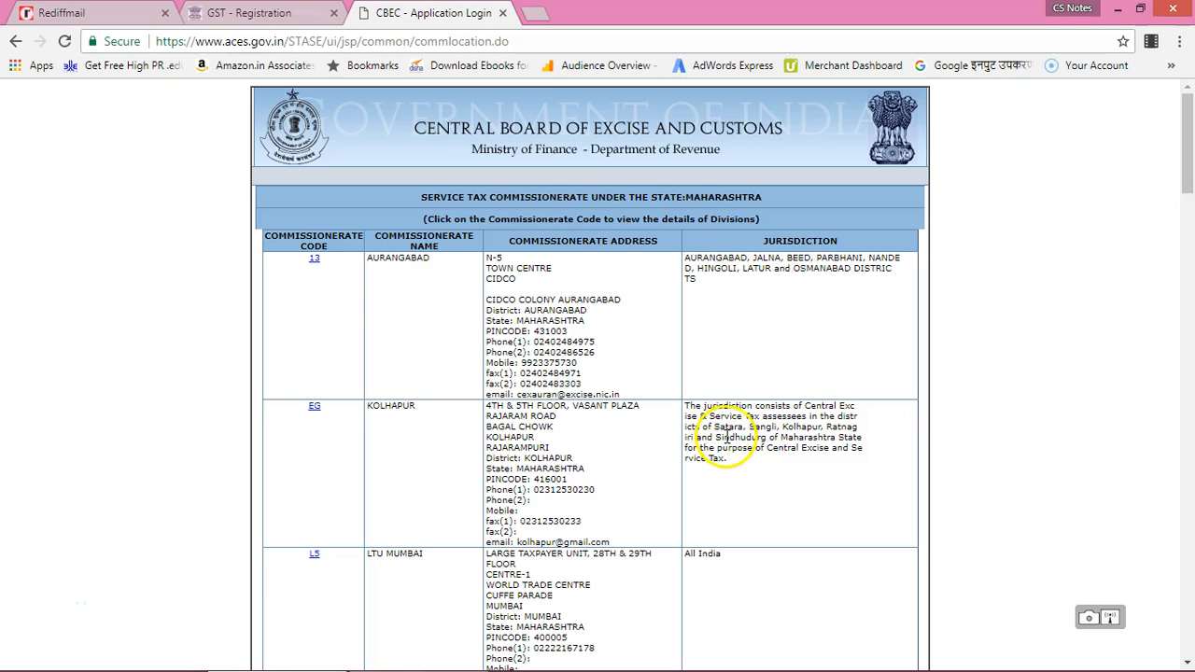
{"action": "left_click_drag", "start_coordinate": [734, 437], "coordinate": [768, 437]}
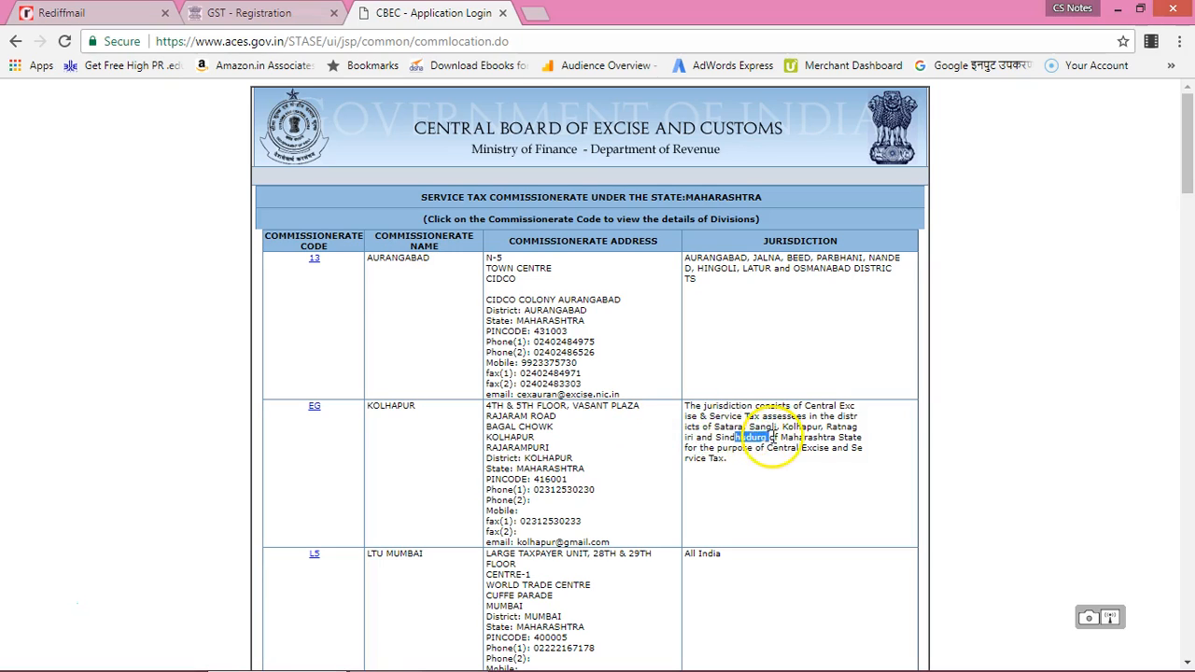
{"action": "left_click", "coordinate": [735, 426]}
{"action": "left_click_drag", "start_coordinate": [760, 427], "coordinate": [803, 428]}
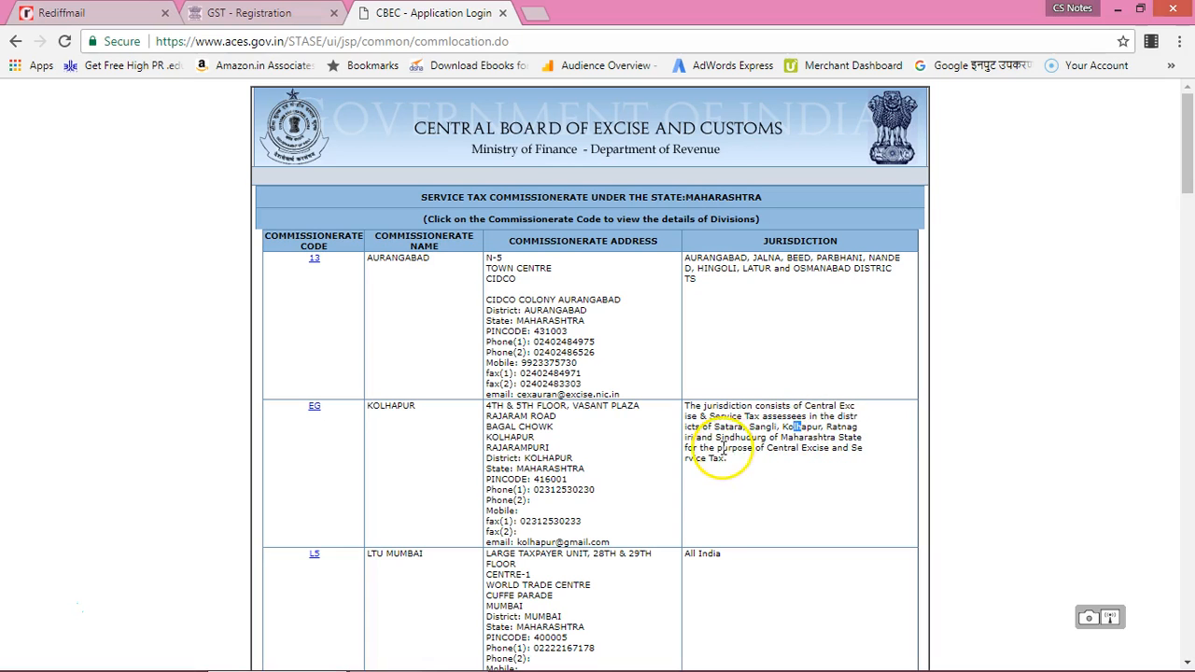
{"action": "scroll", "coordinate": [581, 432], "scroll_direction": "down", "scroll_amount": 2}
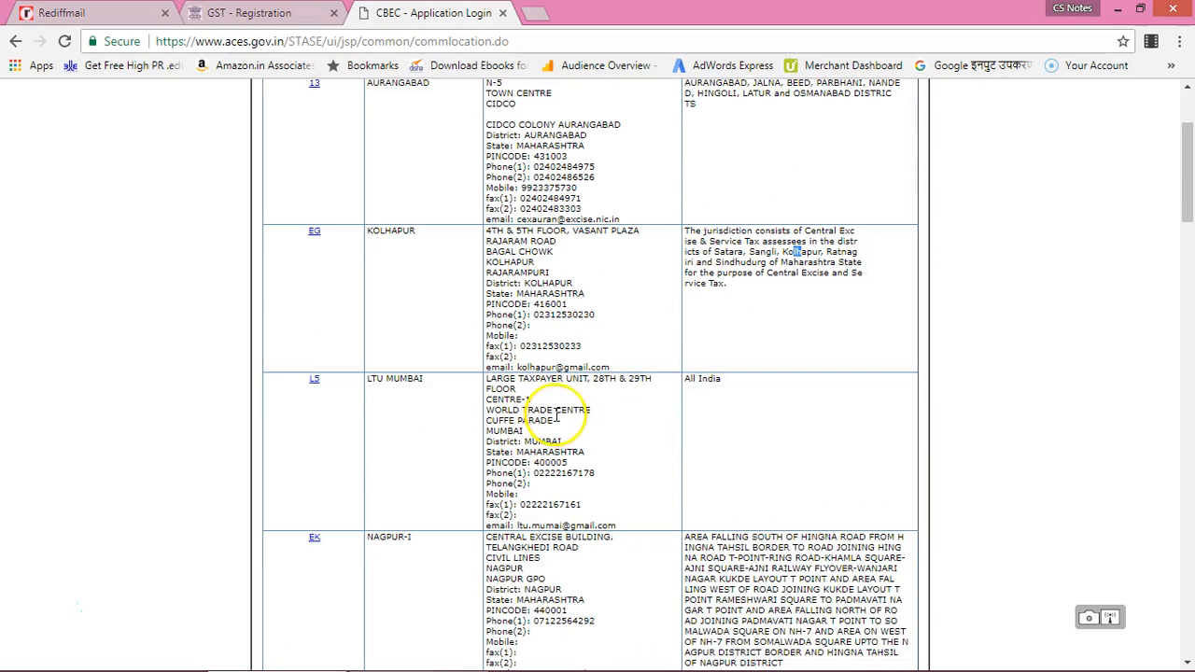
{"action": "scroll", "coordinate": [723, 411], "scroll_direction": "down", "scroll_amount": 2}
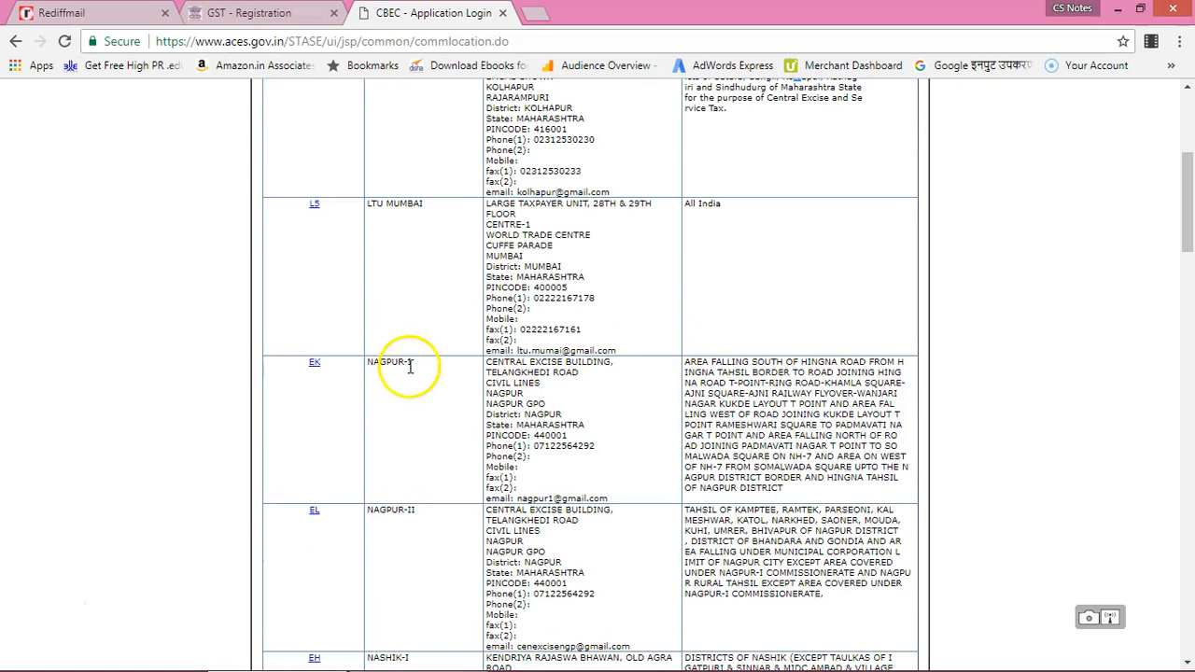
{"action": "scroll", "coordinate": [400, 369], "scroll_direction": "up", "scroll_amount": 4}
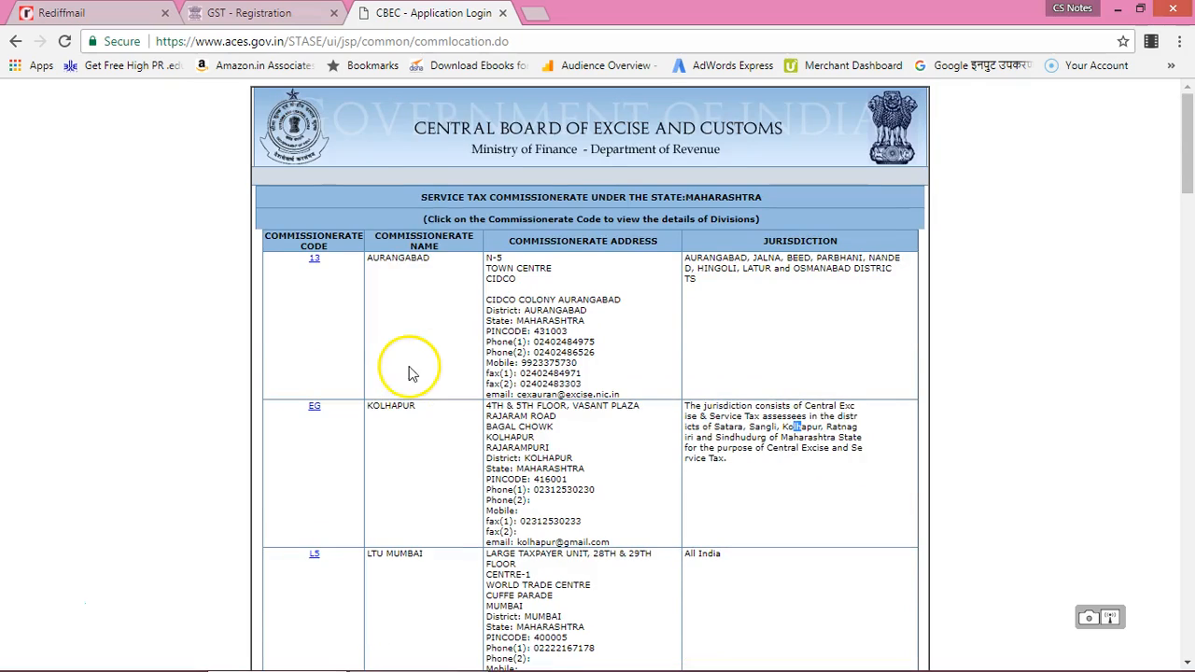
{"action": "left_click", "coordinate": [502, 13]}
Review the selections for the state sector and for the center's Commissionerate Code, Division Code and Range Code.
{"action": "left_click", "coordinate": [585, 273]}
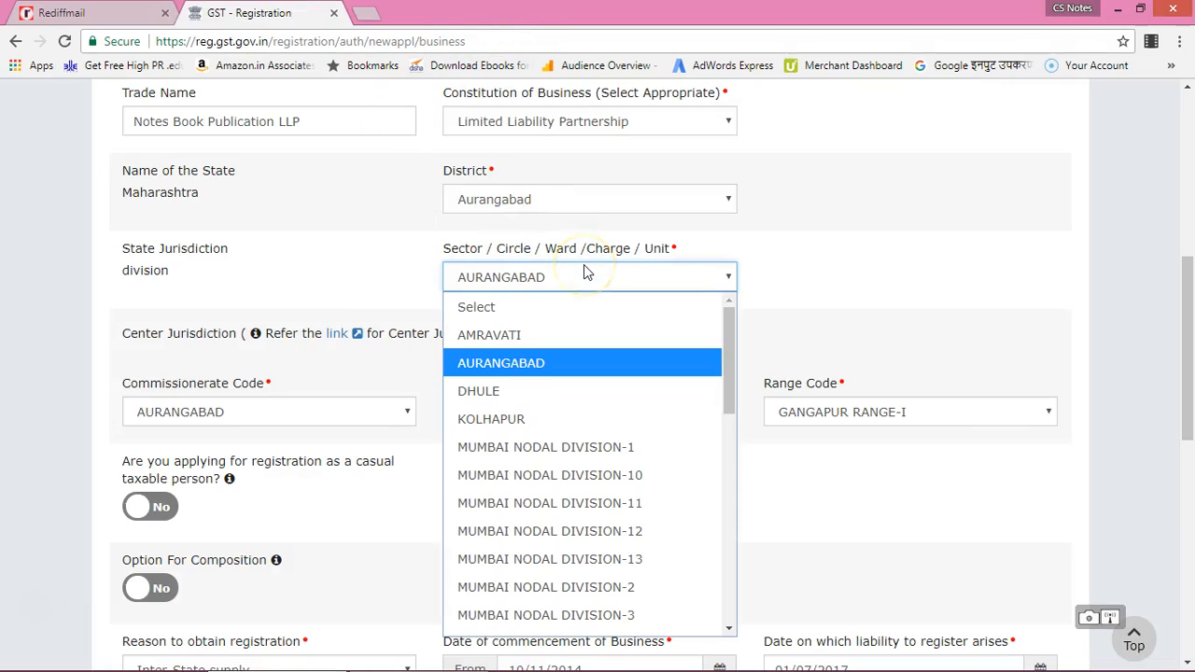
{"action": "left_click", "coordinate": [585, 271]}
{"action": "scroll", "coordinate": [296, 339], "scroll_direction": "down", "scroll_amount": 1}
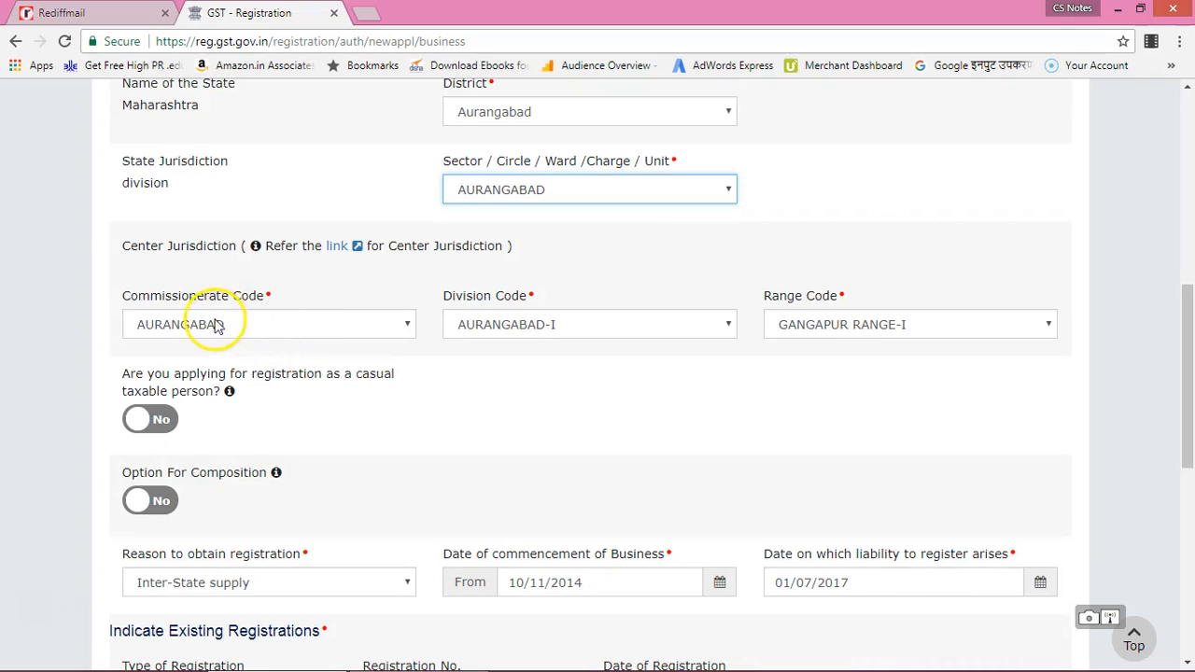
{"action": "left_click", "coordinate": [341, 327]}
{"action": "left_click", "coordinate": [342, 328]}
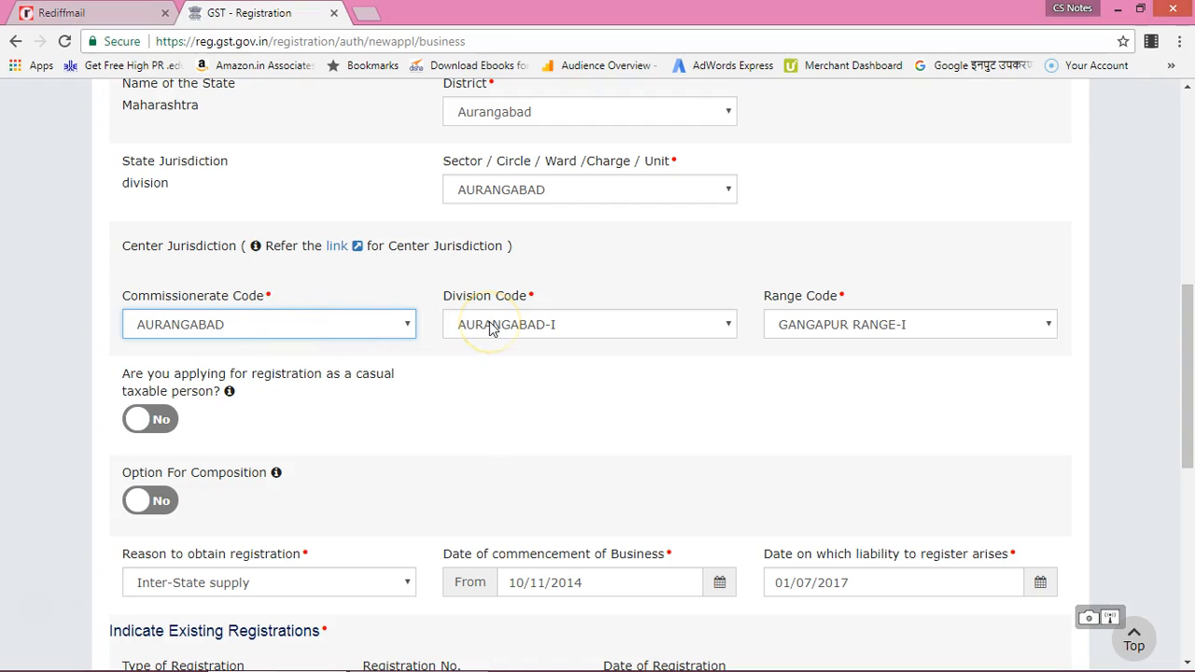
{"action": "left_click", "coordinate": [799, 323]}
{"action": "left_click", "coordinate": [800, 323]}
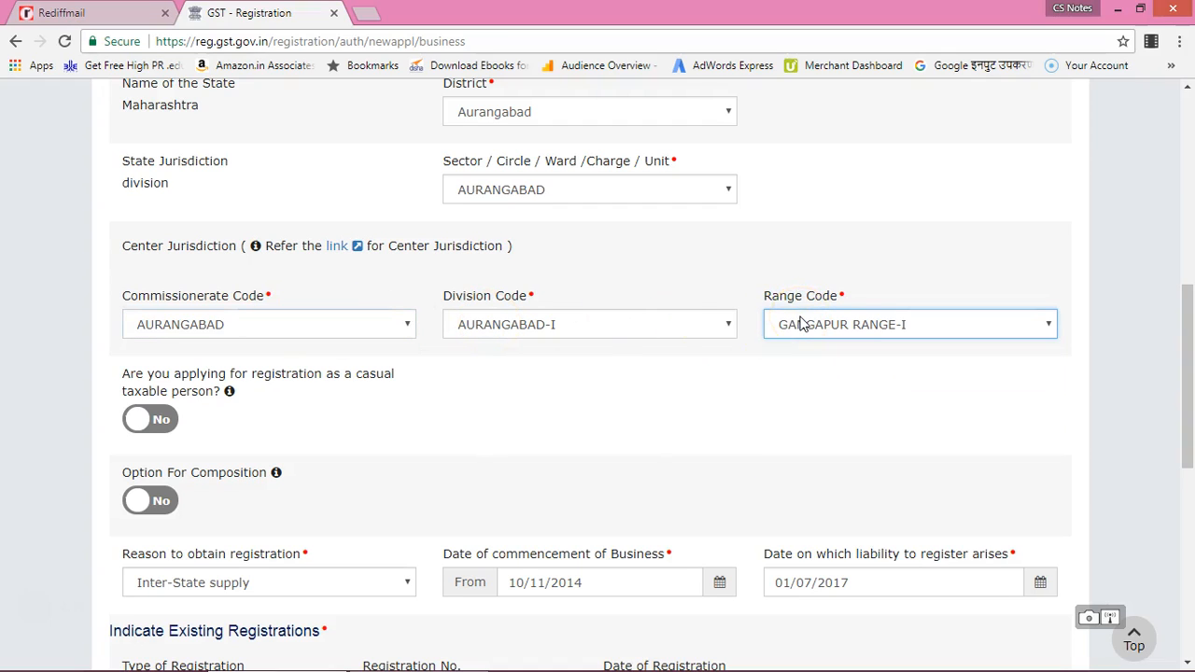
{"action": "left_click", "coordinate": [626, 329]}
{"action": "left_click", "coordinate": [627, 331]}
{"action": "left_click", "coordinate": [626, 334]}
{"action": "left_click", "coordinate": [626, 333]}
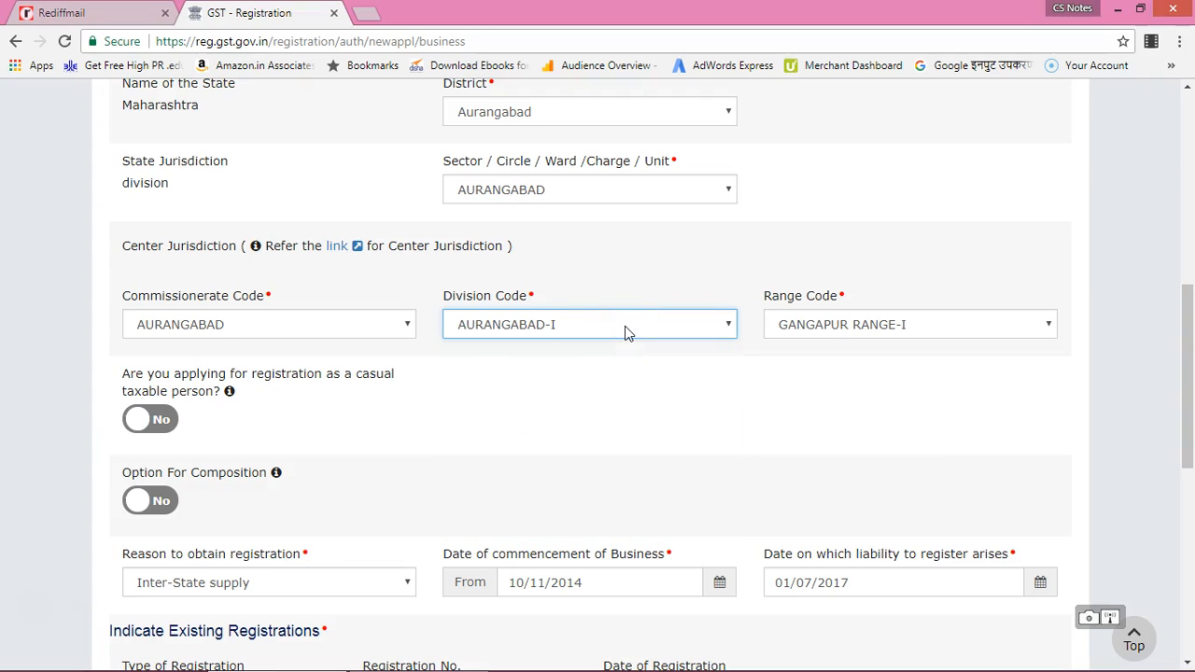
Review the casual taxable person and composition settings and the available reasons to obtain registration.
{"action": "scroll", "coordinate": [390, 397], "scroll_direction": "down", "scroll_amount": 1}
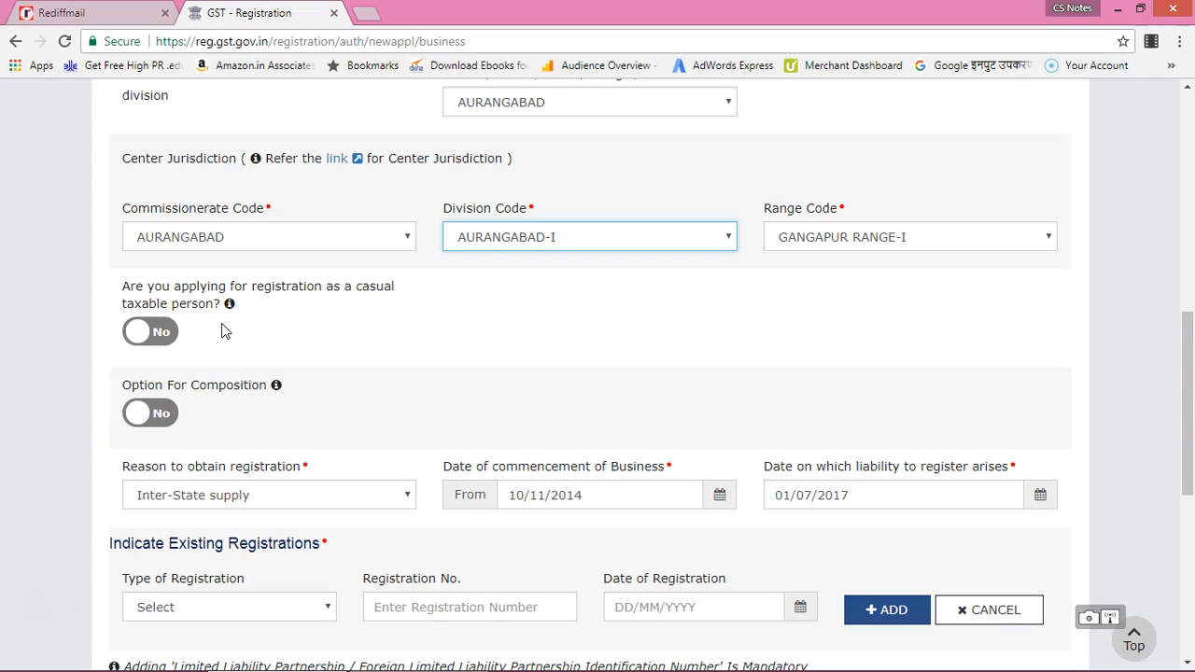
{"action": "scroll", "coordinate": [222, 330], "scroll_direction": "down", "scroll_amount": 1}
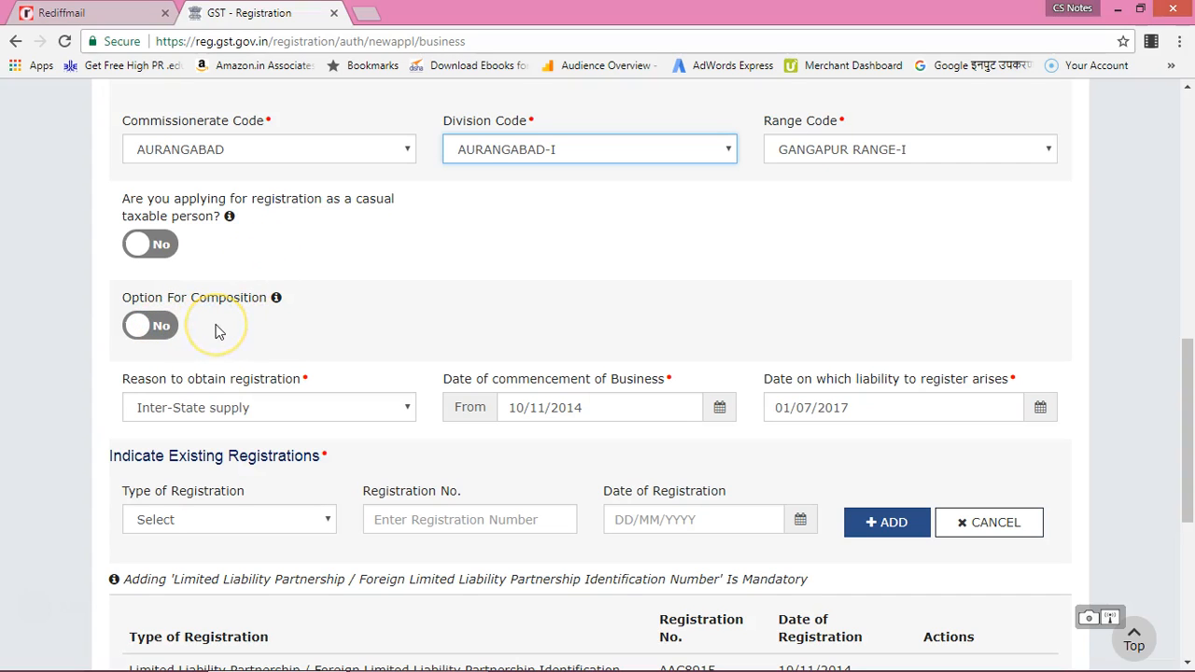
{"action": "scroll", "coordinate": [246, 320], "scroll_direction": "down", "scroll_amount": 2}
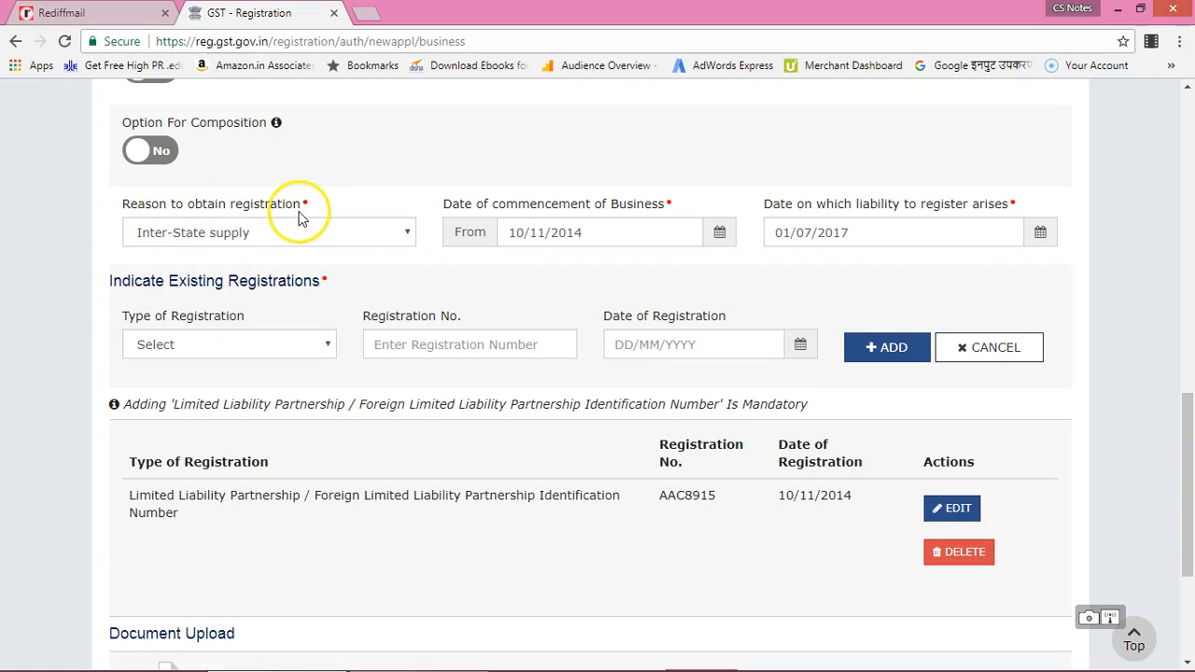
{"action": "left_click", "coordinate": [367, 239]}
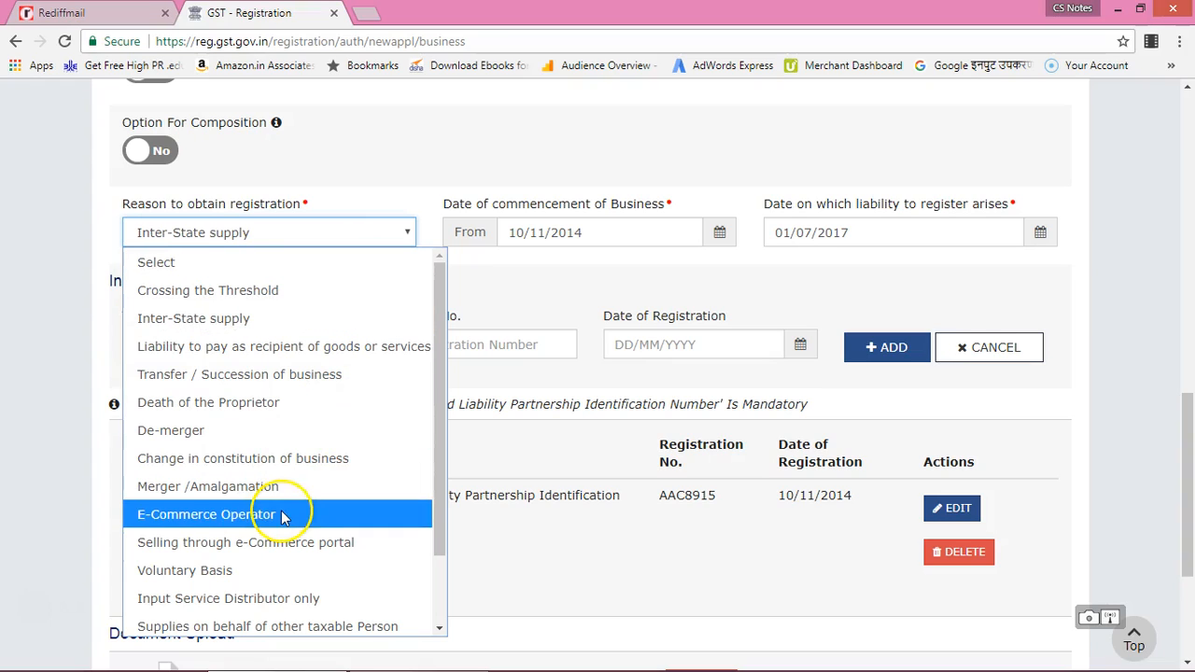
{"action": "left_click", "coordinate": [292, 544]}
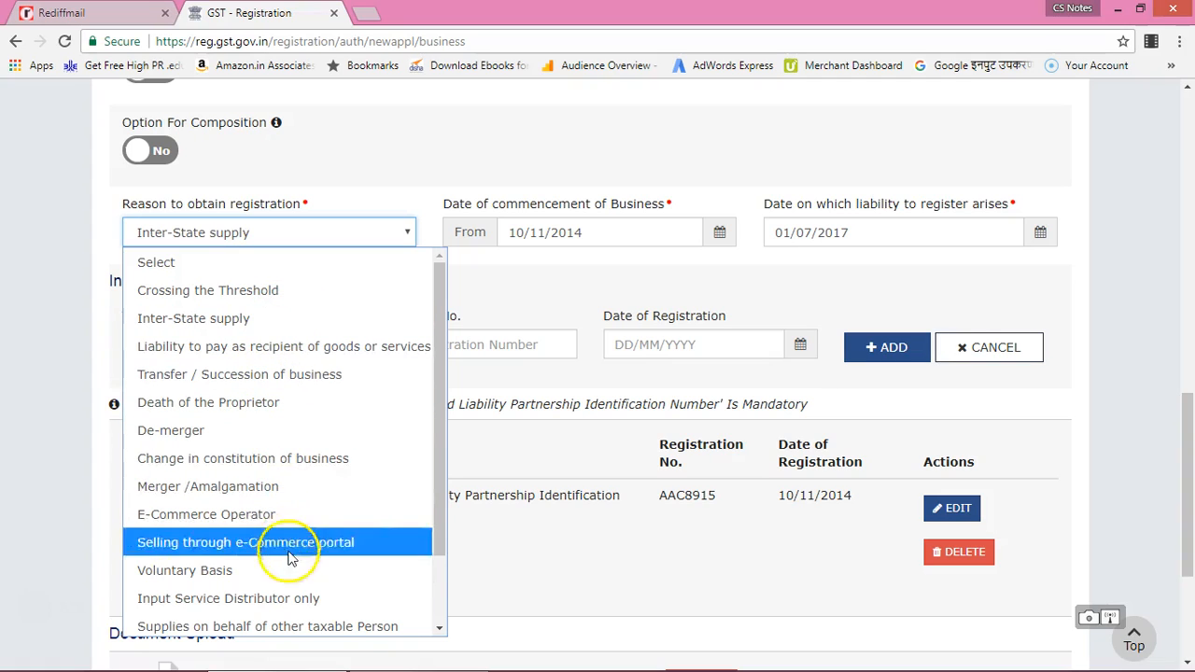
{"action": "left_click", "coordinate": [78, 319]}
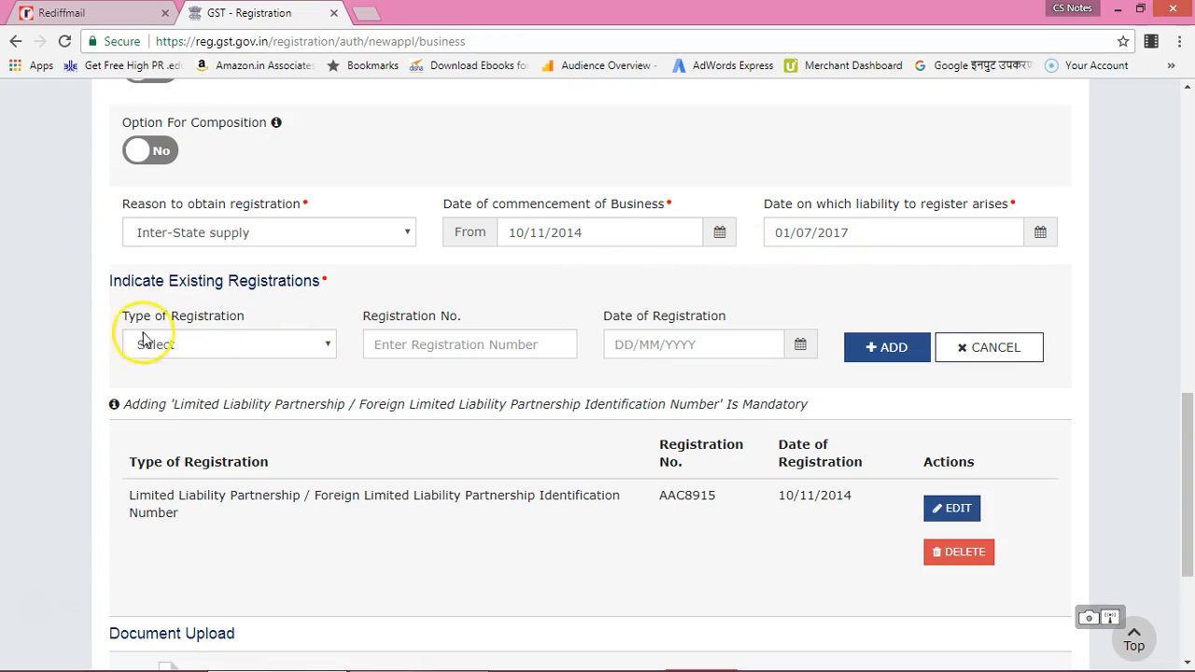
Examine the registration types offered for existing registrations, leave the type unselected, and go to the registration number field.
{"action": "left_click", "coordinate": [295, 351]}
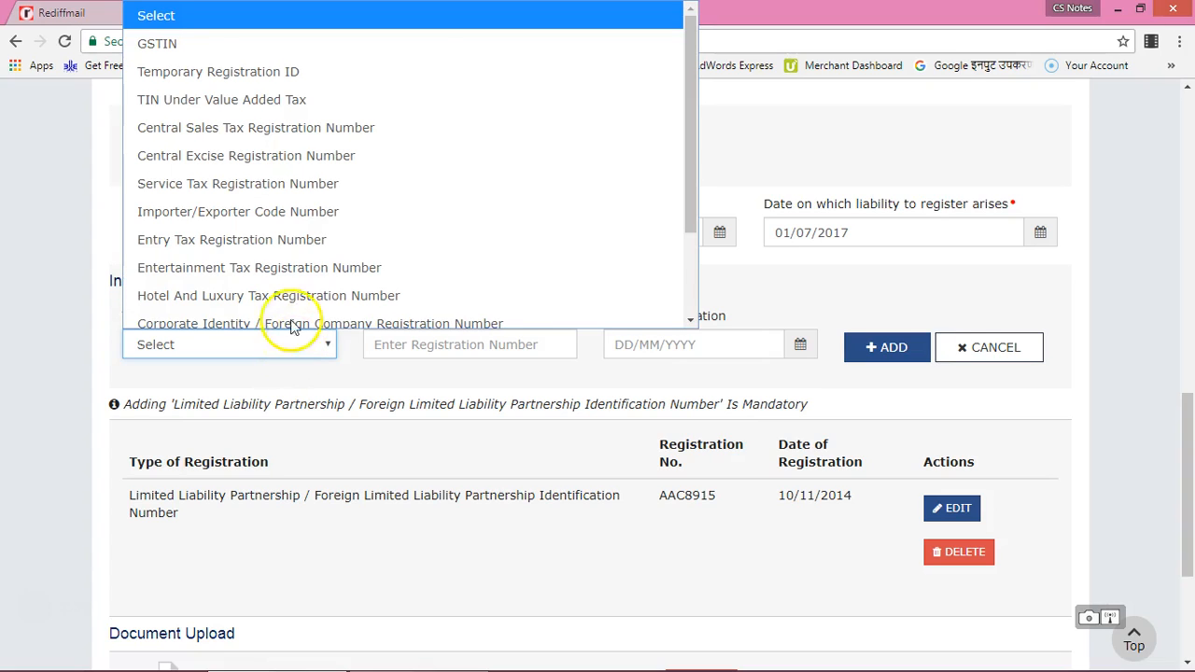
{"action": "scroll", "coordinate": [292, 97], "scroll_direction": "down", "scroll_amount": 2}
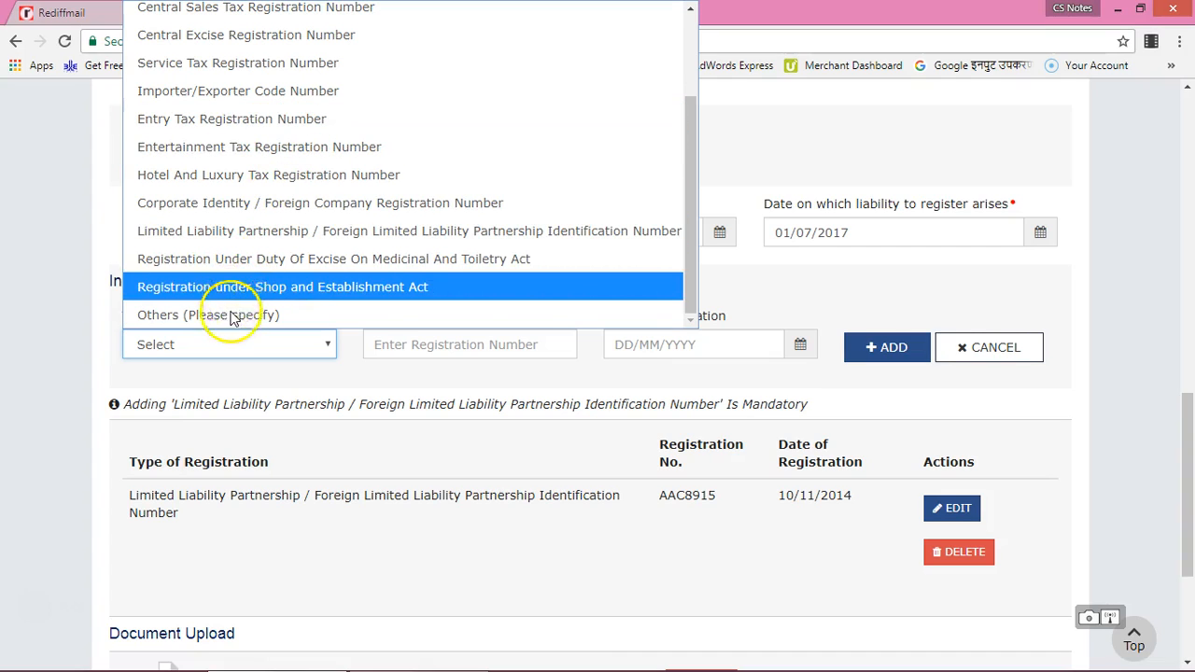
{"action": "scroll", "coordinate": [280, 266], "scroll_direction": "up", "scroll_amount": 2}
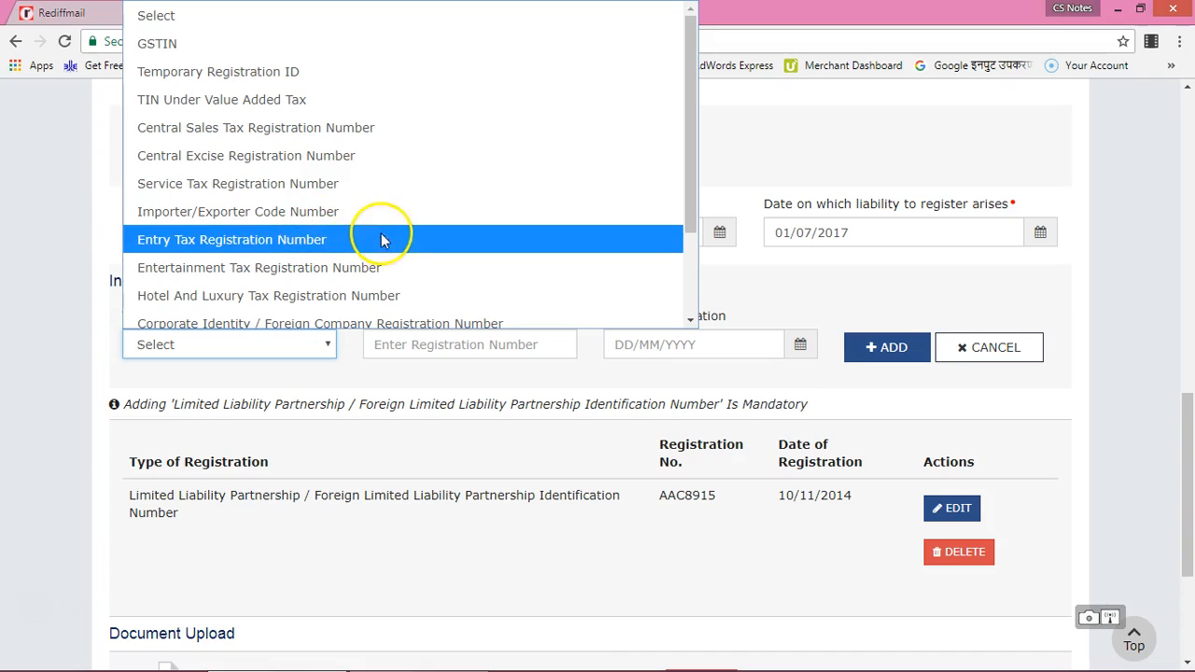
{"action": "scroll", "coordinate": [386, 209], "scroll_direction": "down", "scroll_amount": 2}
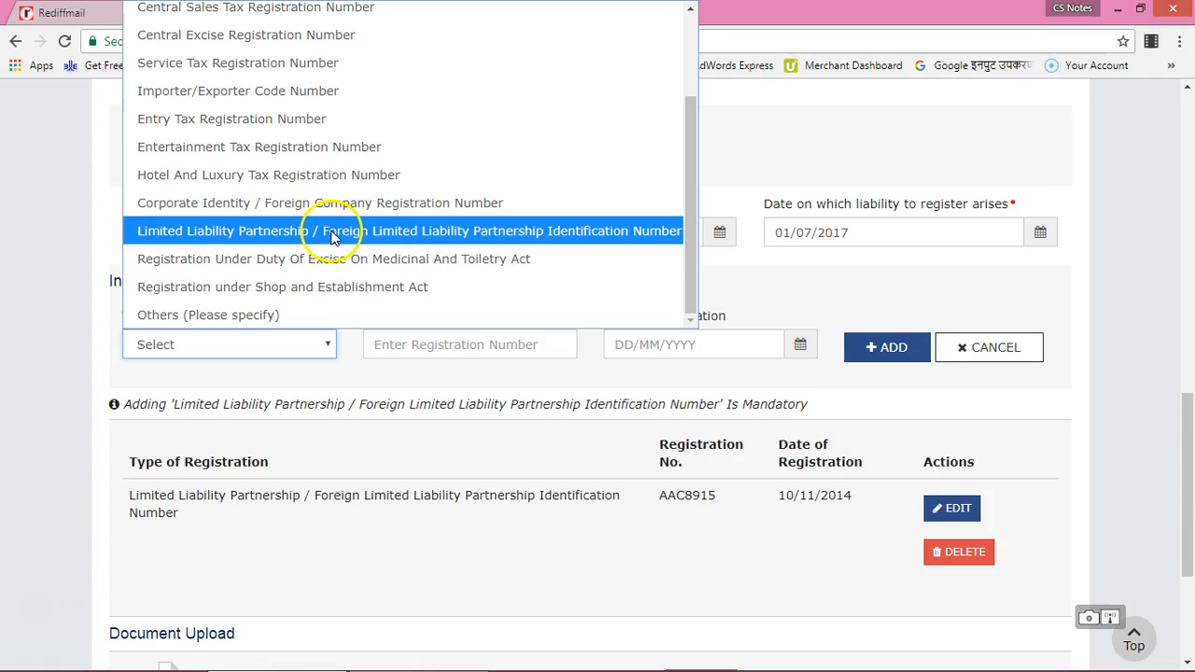
{"action": "left_click", "coordinate": [91, 336]}
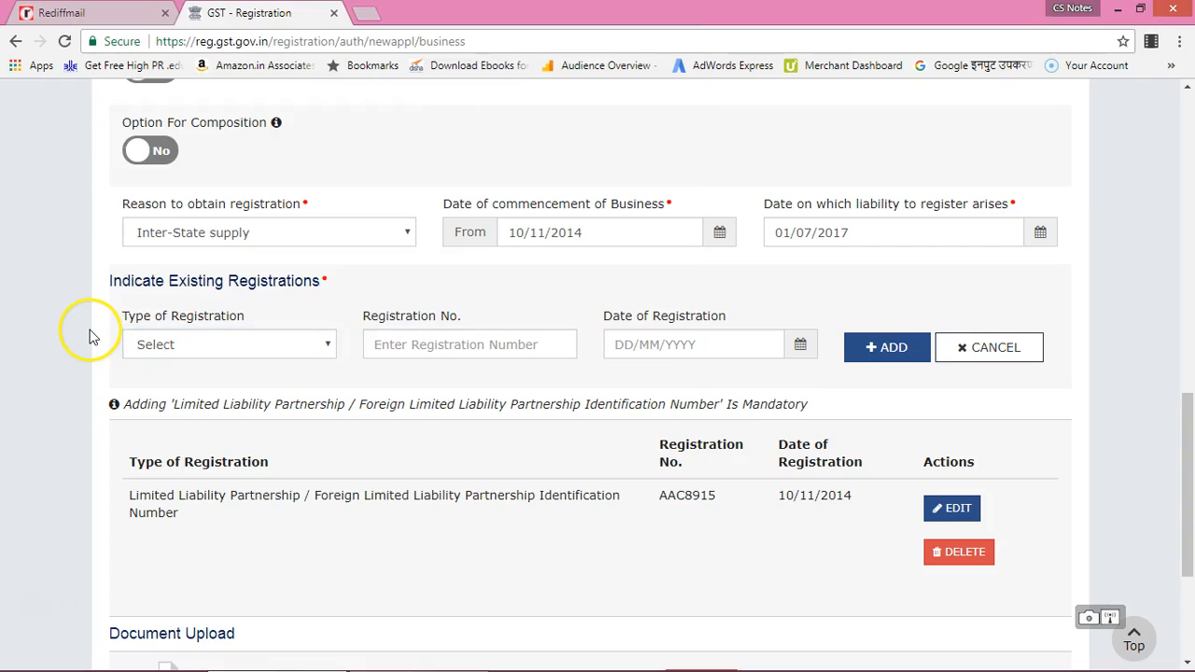
{"action": "left_click", "coordinate": [454, 342]}
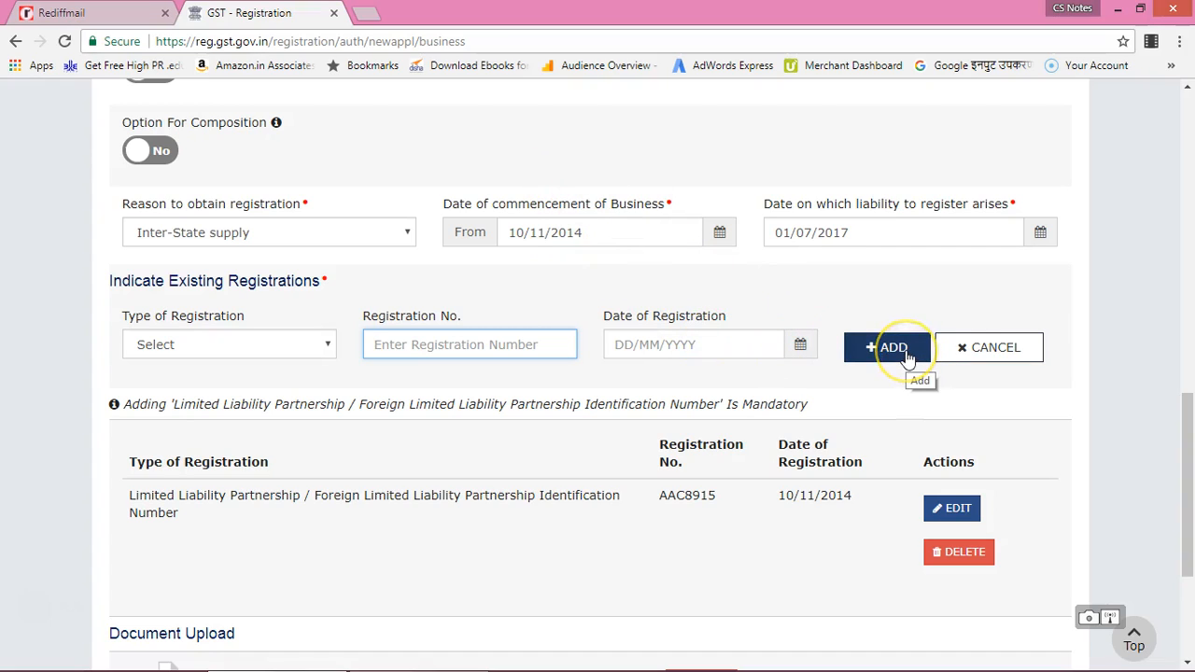
Review the added existing registration and the uploaded Certificate of Incorporation, dismiss the low-battery notice, and return to the jurisdiction fields.
{"action": "scroll", "coordinate": [362, 476], "scroll_direction": "down", "scroll_amount": 1}
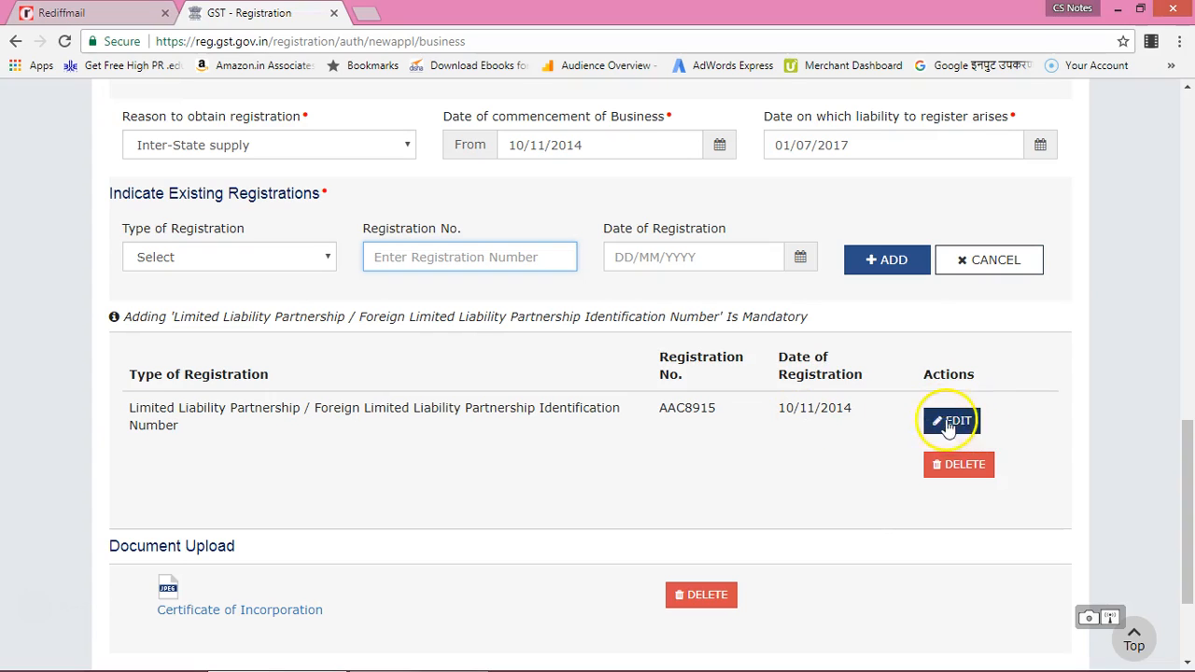
{"action": "scroll", "coordinate": [867, 478], "scroll_direction": "down", "scroll_amount": 3}
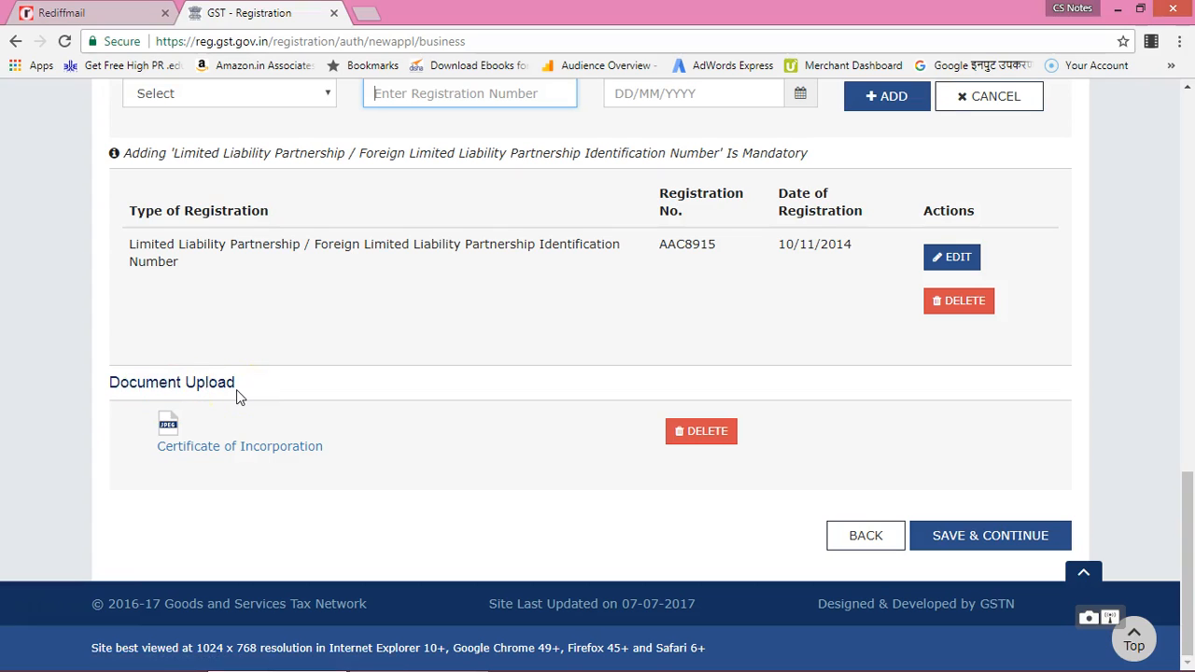
{"action": "scroll", "coordinate": [476, 305], "scroll_direction": "up", "scroll_amount": 1}
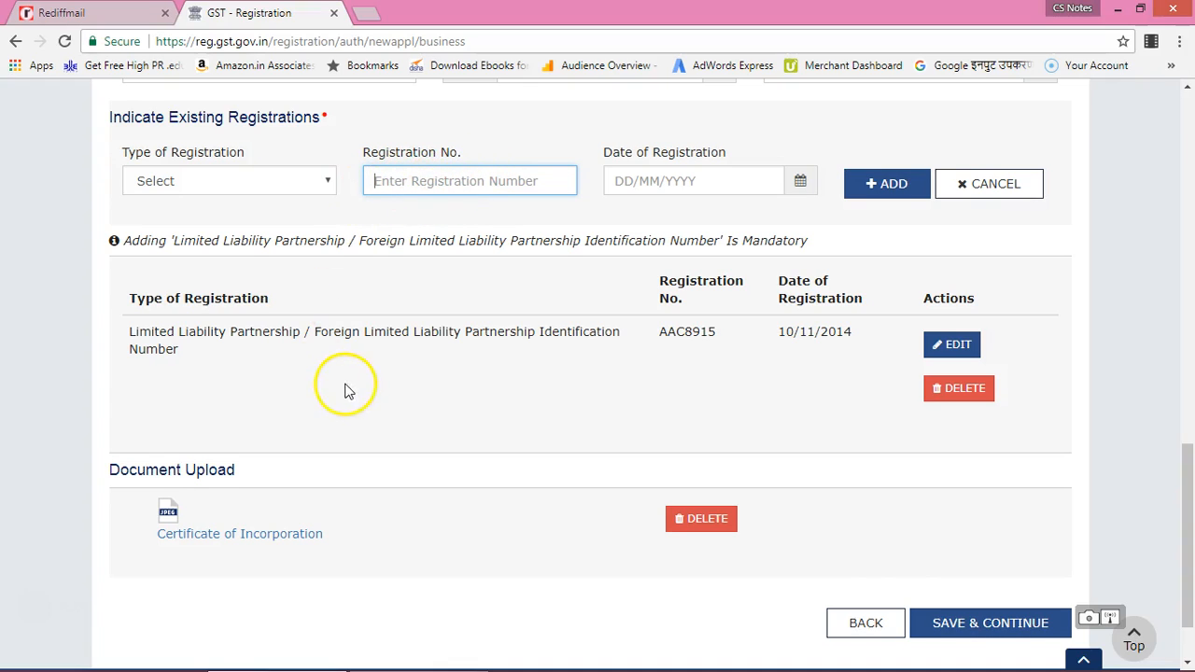
{"action": "scroll", "coordinate": [345, 392], "scroll_direction": "down", "scroll_amount": 1}
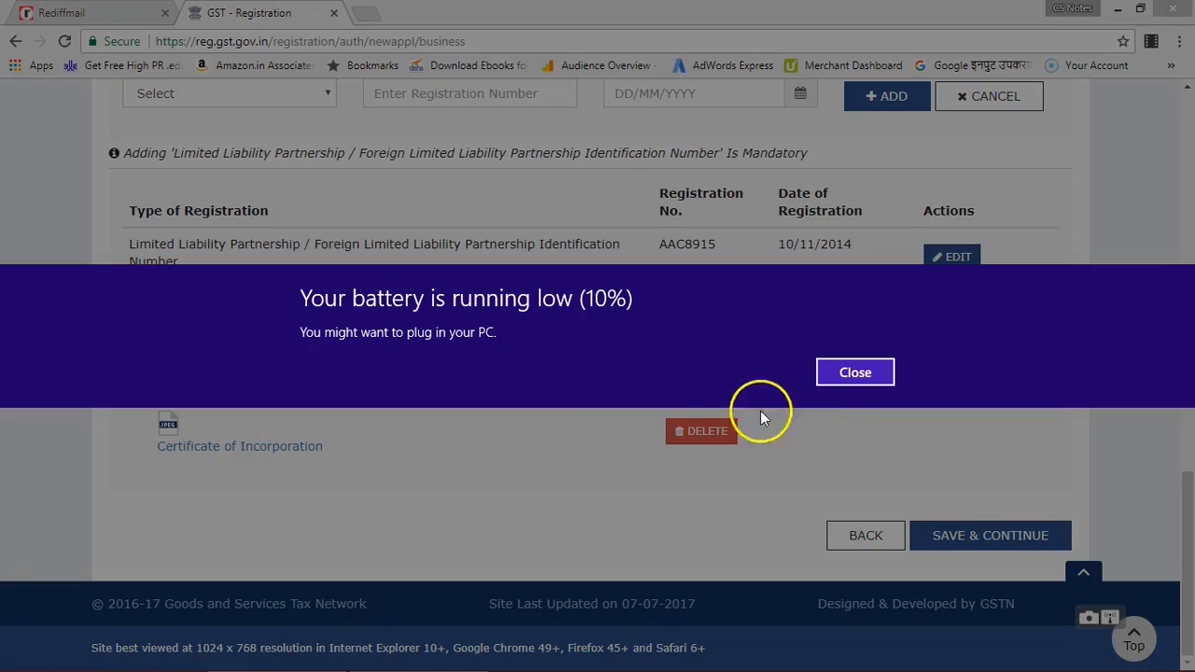
{"action": "left_click", "coordinate": [850, 375]}
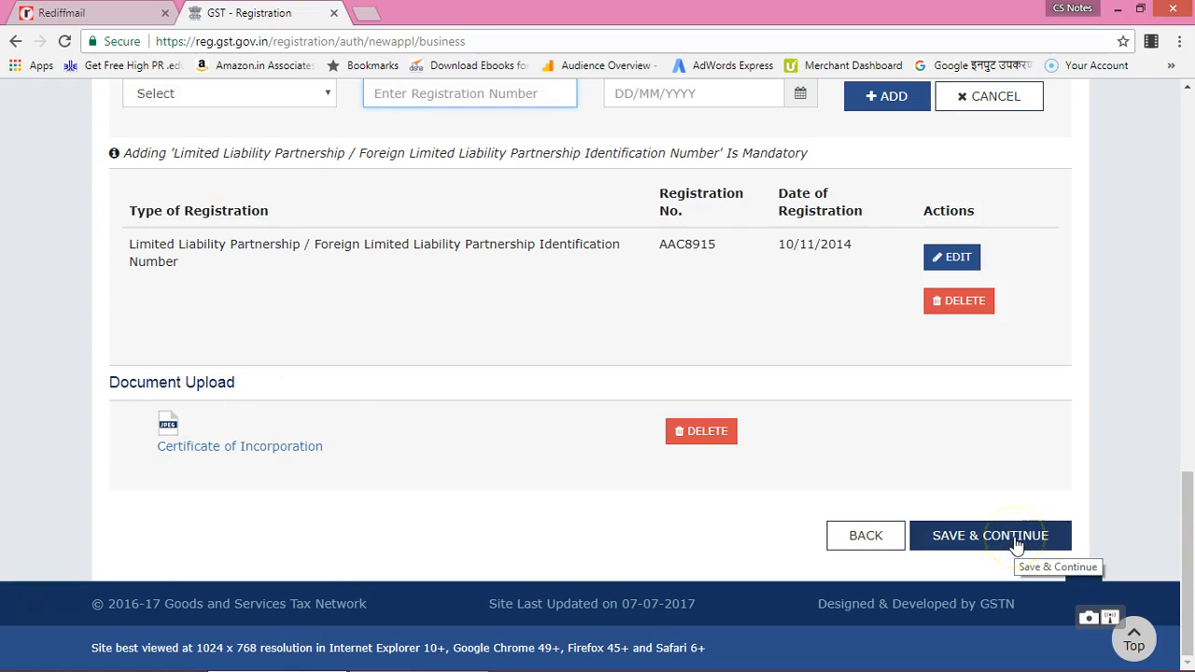
{"action": "scroll", "coordinate": [529, 417], "scroll_direction": "up", "scroll_amount": 12}
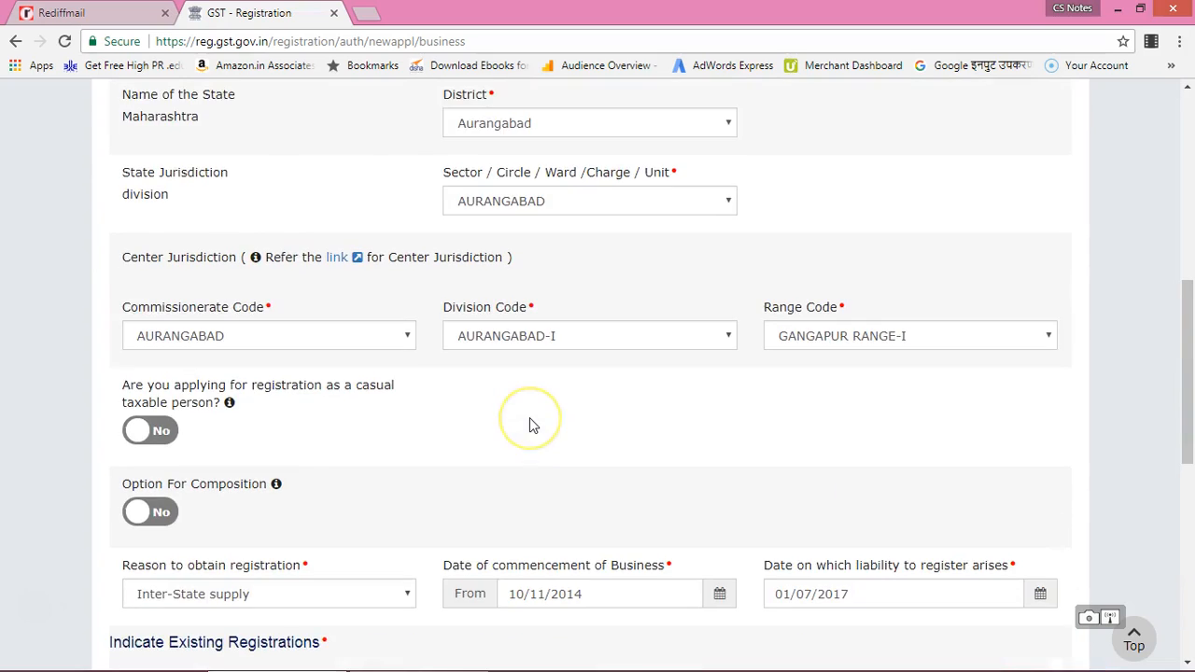